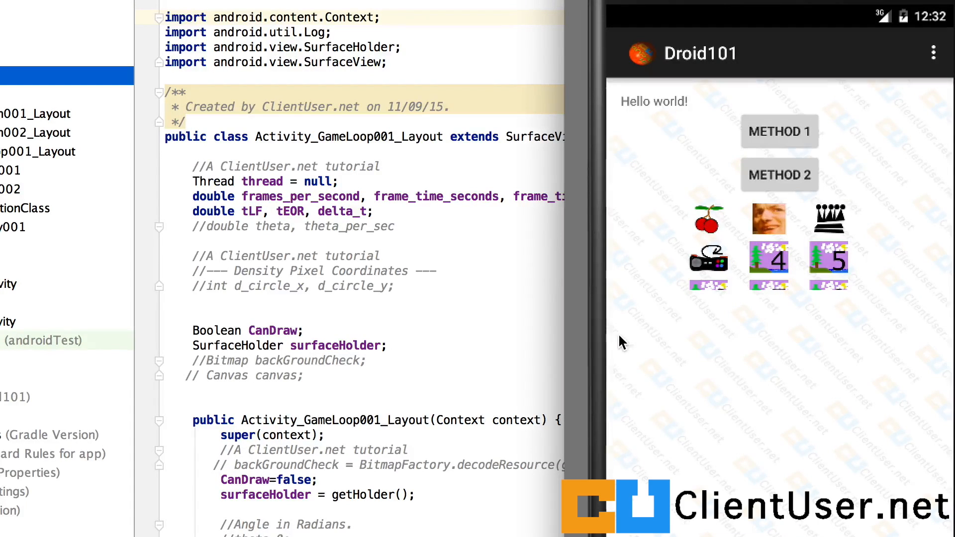
- Launch the game-loop activity in the emulator and bring the Activity_GameLoop001_Layout code back to the front
{"action": "left_click", "coordinate": [708, 258]}
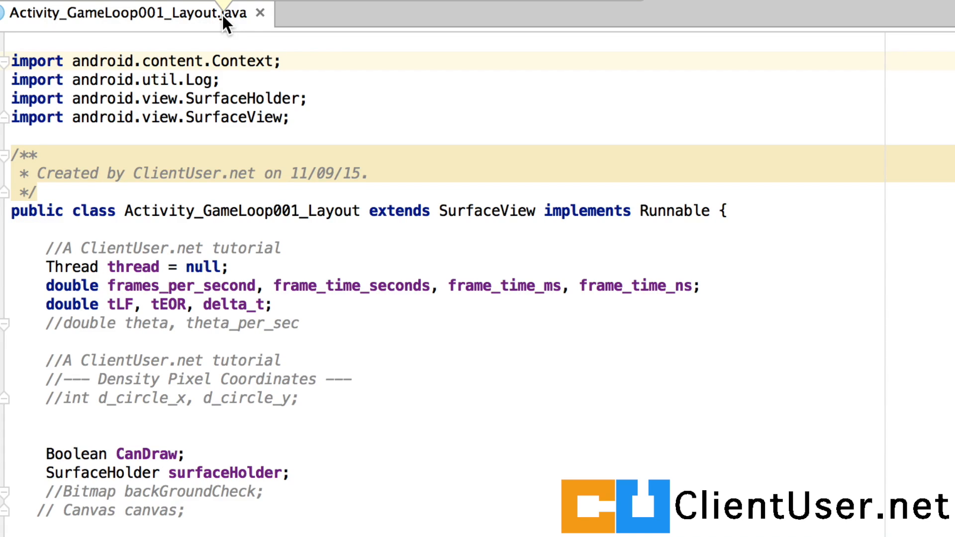
{"action": "scroll", "coordinate": [334, 135], "scroll_direction": "down", "scroll_amount": 1}
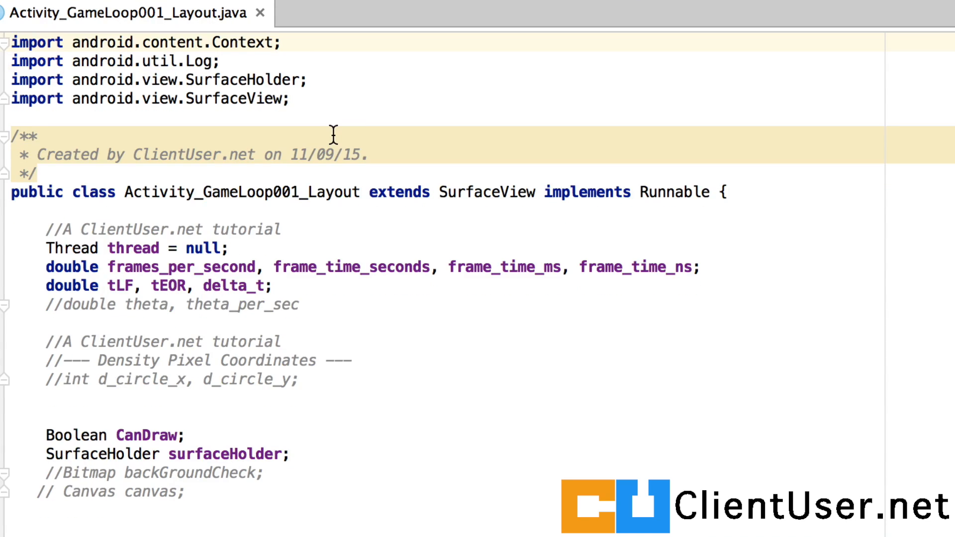
{"action": "scroll", "coordinate": [333, 134], "scroll_direction": "down", "scroll_amount": 5}
{"action": "scroll", "coordinate": [334, 134], "scroll_direction": "down", "scroll_amount": 5}
{"action": "scroll", "coordinate": [149, 224], "scroll_direction": "down", "scroll_amount": 6}
- Uncomment the Bitmap backGroundCheck and Canvas canvas field declarations
{"action": "left_click", "coordinate": [58, 174]}
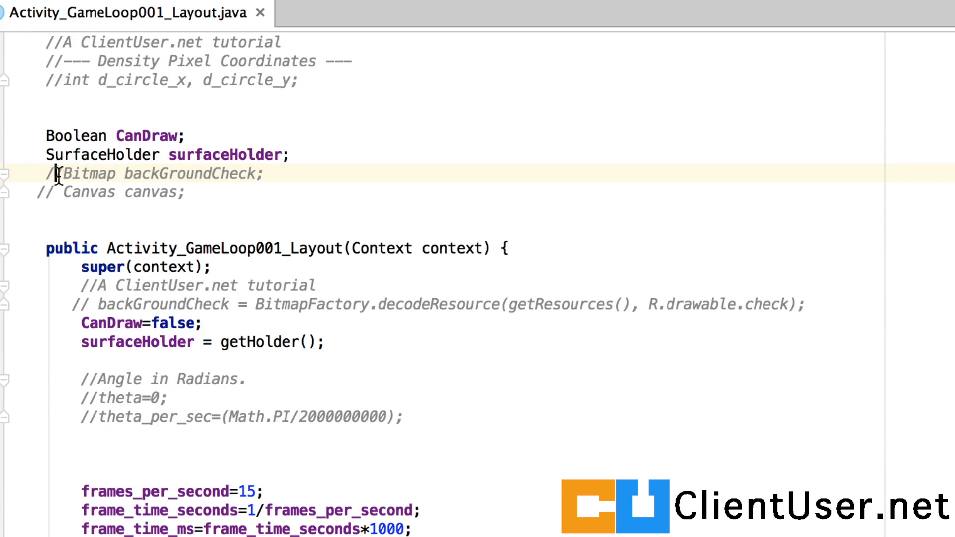
{"action": "key", "text": "BackSpace"}
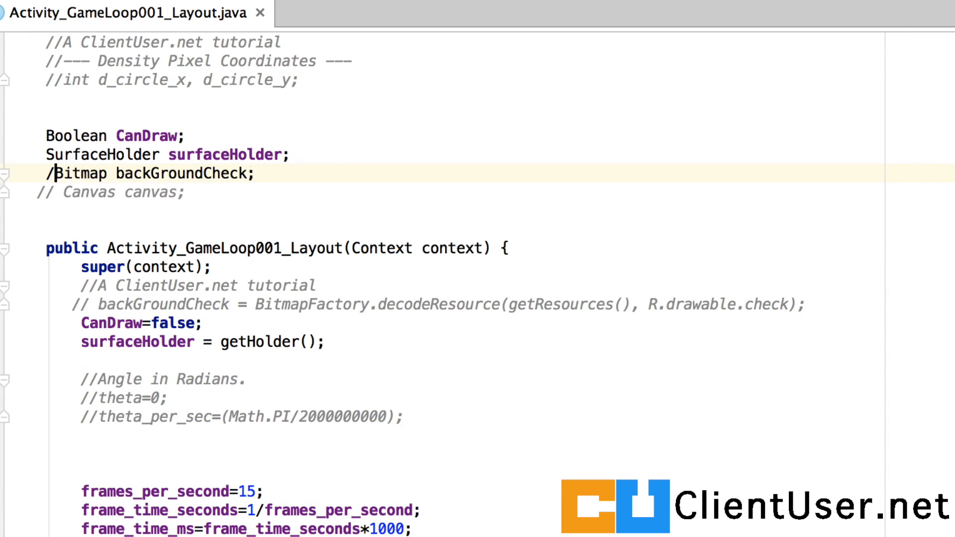
{"action": "key", "text": "BackSpace"}
{"action": "key", "text": "Down"}
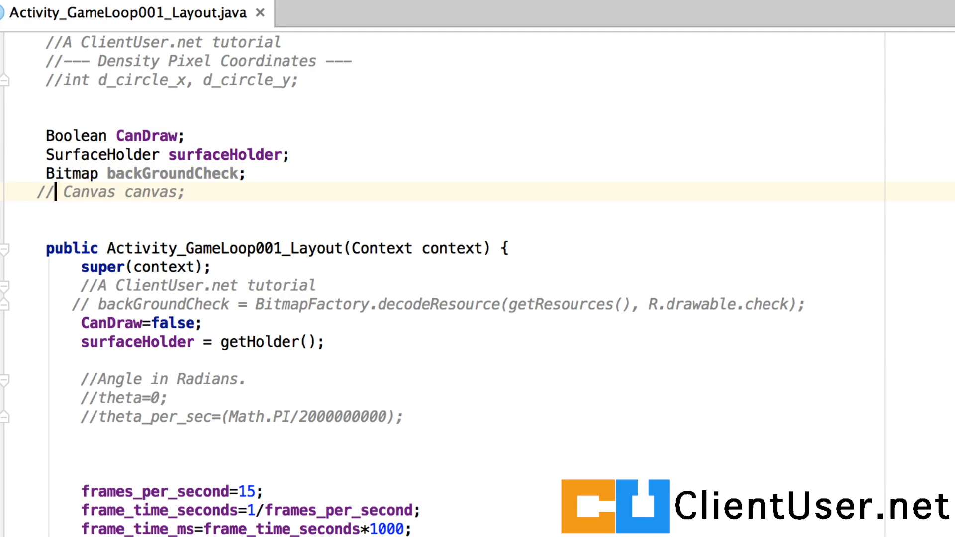
{"action": "key", "text": "Right"}
{"action": "key", "text": "Right"}
{"action": "key", "text": "BackSpace"}
{"action": "key", "text": "BackSpace"}
{"action": "key", "text": "BackSpace"}
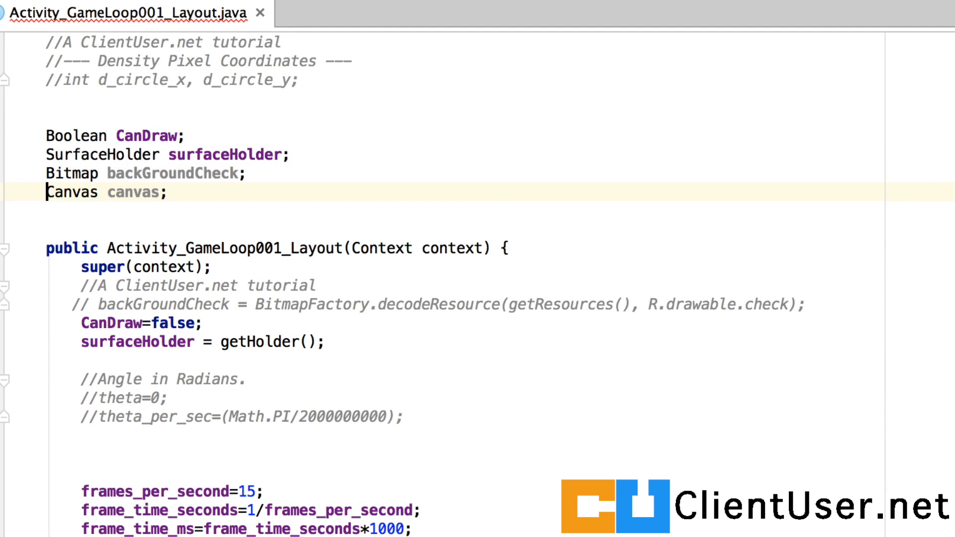
- Uncomment the constructor's BitmapFactory.decodeResource line loading R.drawable.check
{"action": "left_click", "coordinate": [95, 304]}
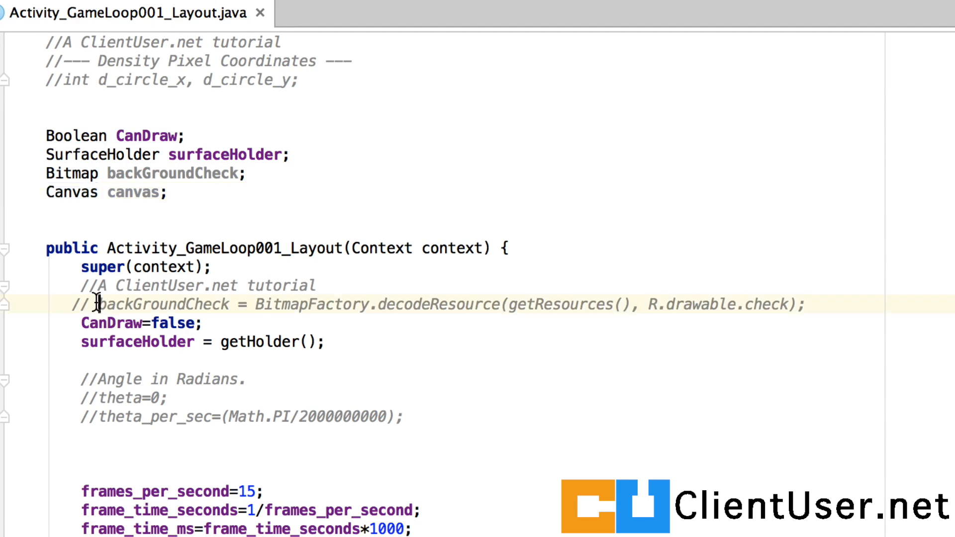
{"action": "key", "text": "BackSpace"}
{"action": "key", "text": "BackSpace"}
{"action": "key", "text": "BackSpace"}
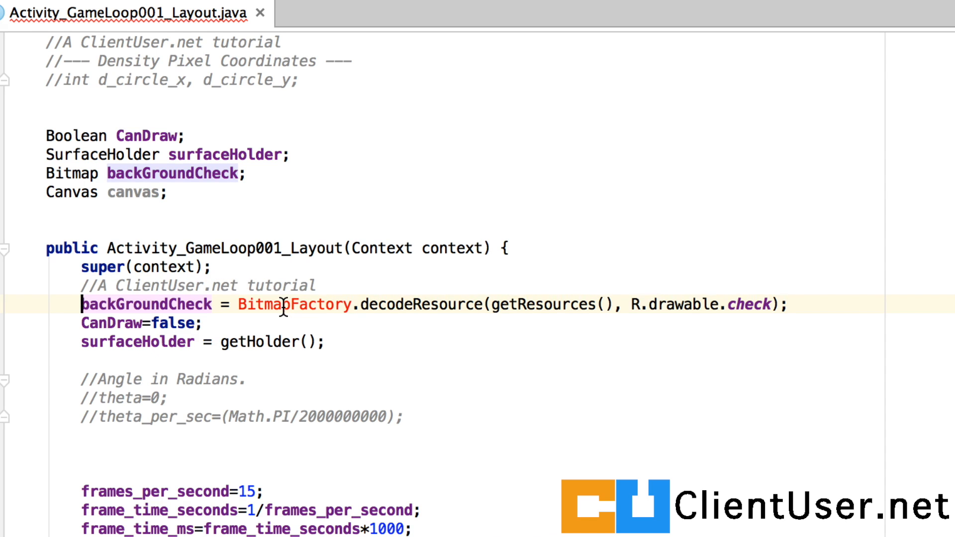
{"action": "left_click", "coordinate": [282, 306]}
{"action": "scroll", "coordinate": [271, 474], "scroll_direction": "down", "scroll_amount": 3}
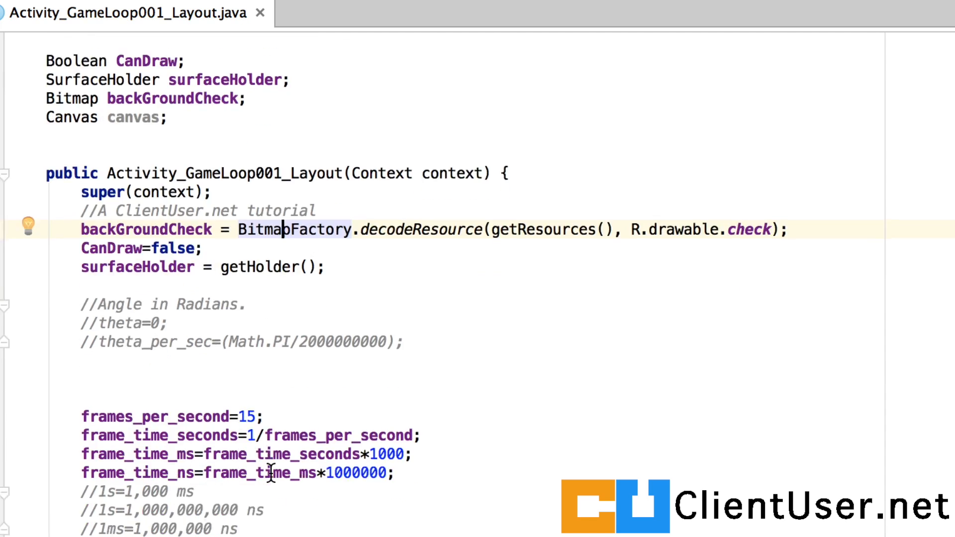
{"action": "scroll", "coordinate": [270, 475], "scroll_direction": "down", "scroll_amount": 3}
{"action": "scroll", "coordinate": [271, 475], "scroll_direction": "down", "scroll_amount": 2}
{"action": "scroll", "coordinate": [483, 433], "scroll_direction": "down", "scroll_amount": 5}
{"action": "scroll", "coordinate": [483, 433], "scroll_direction": "down", "scroll_amount": 5}
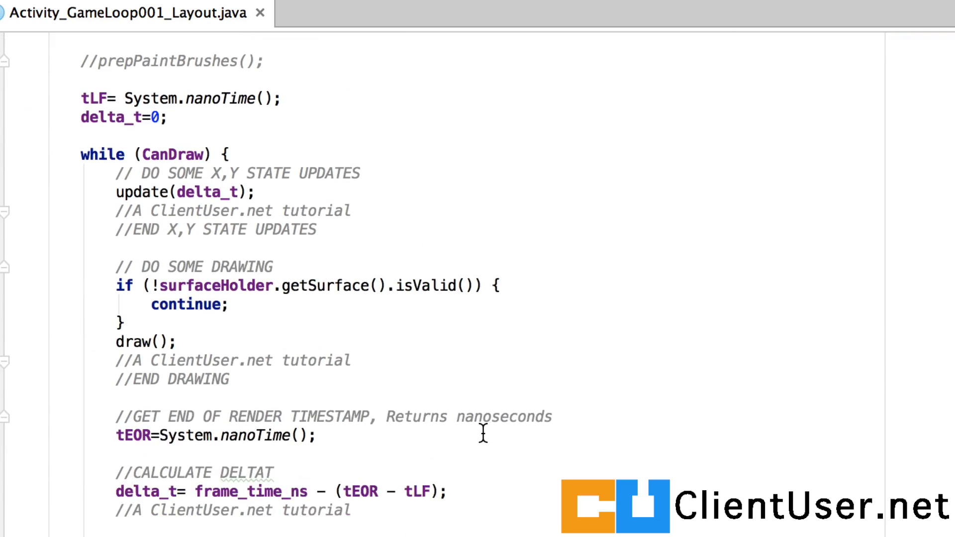
{"action": "scroll", "coordinate": [483, 433], "scroll_direction": "down", "scroll_amount": 5}
{"action": "scroll", "coordinate": [483, 433], "scroll_direction": "down", "scroll_amount": 5}
{"action": "scroll", "coordinate": [483, 433], "scroll_direction": "down", "scroll_amount": 5}
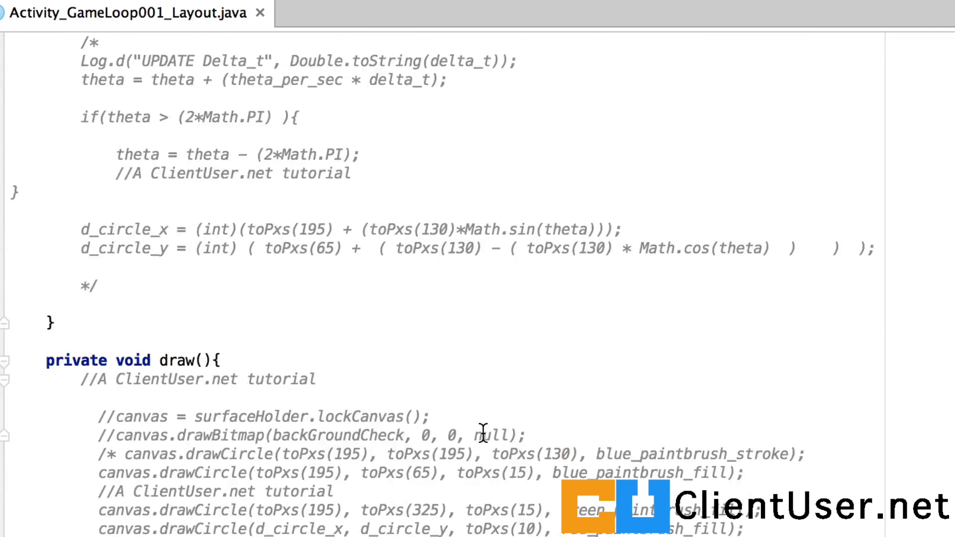
{"action": "scroll", "coordinate": [483, 433], "scroll_direction": "down", "scroll_amount": 5}
- Uncomment the lockCanvas, drawBitmap(backGroundCheck) and unlockCanvasAndPost lines in draw()
{"action": "left_click", "coordinate": [117, 61]}
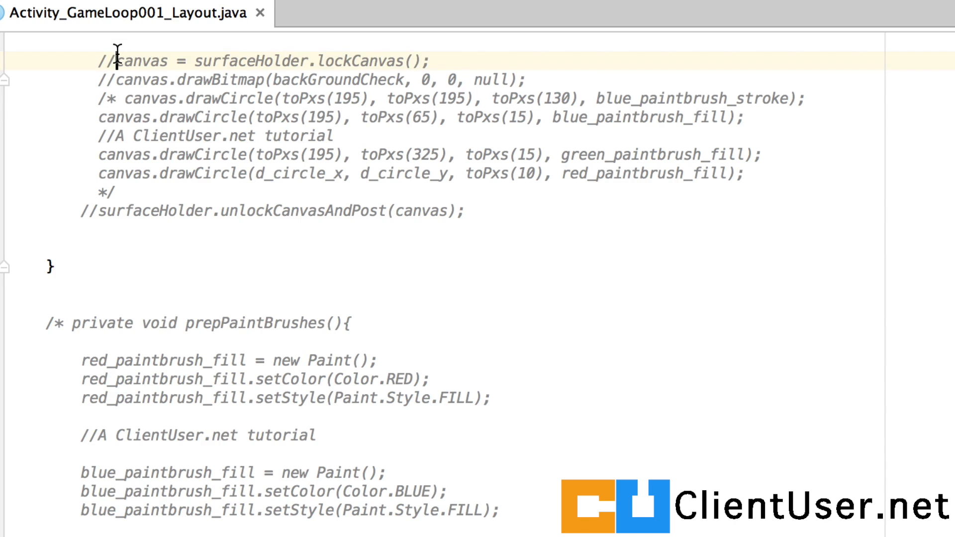
{"action": "key", "text": "BackSpace"}
{"action": "key", "text": "BackSpace"}
{"action": "key", "text": "Down"}
{"action": "key", "text": "BackSpace"}
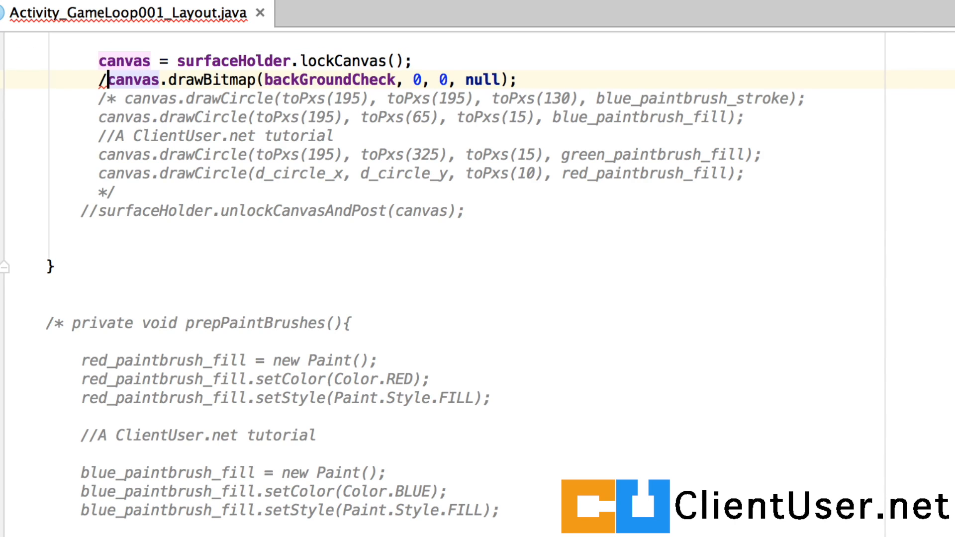
{"action": "key", "text": "BackSpace"}
{"action": "key", "text": "Down"}
{"action": "key", "text": "Down"}
{"action": "key", "text": "Down"}
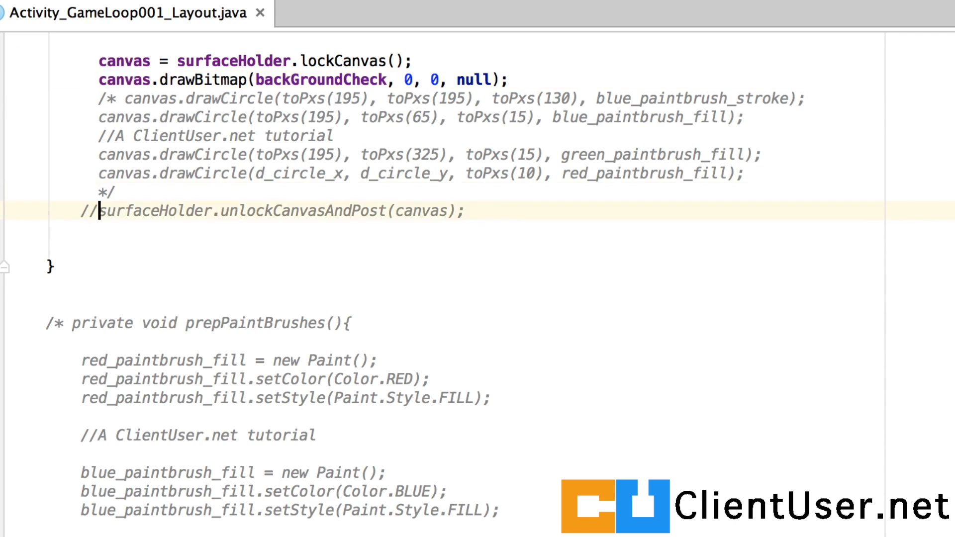
{"action": "key", "text": "BackSpace"}
{"action": "key", "text": "BackSpace"}
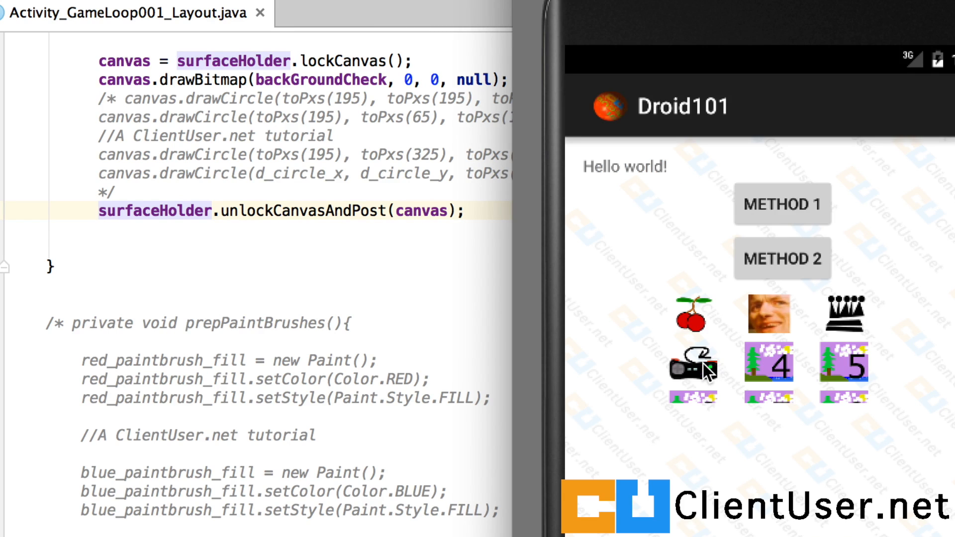
- Run the game activity to confirm the checkerboard background draws, then refocus the editor
{"action": "left_click", "coordinate": [703, 363]}
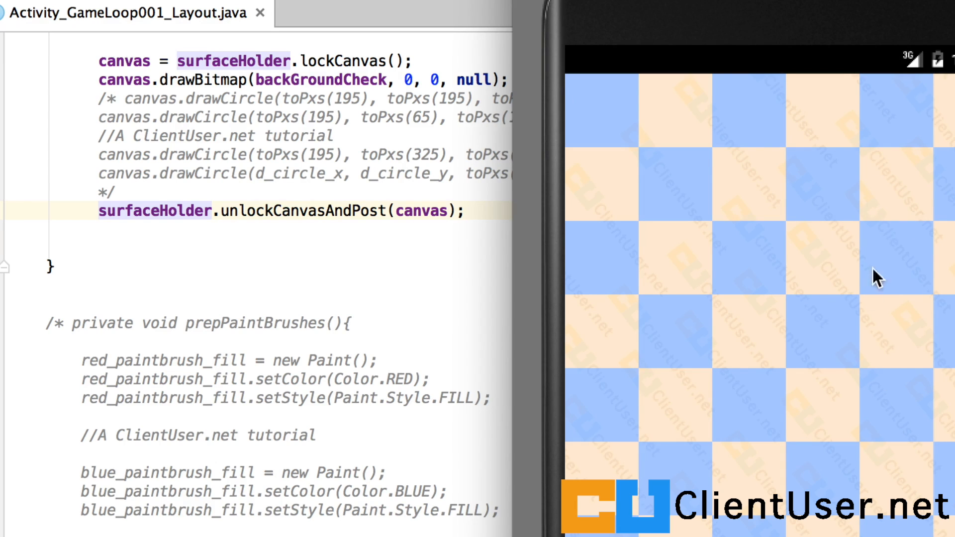
{"action": "left_click", "coordinate": [399, 268]}
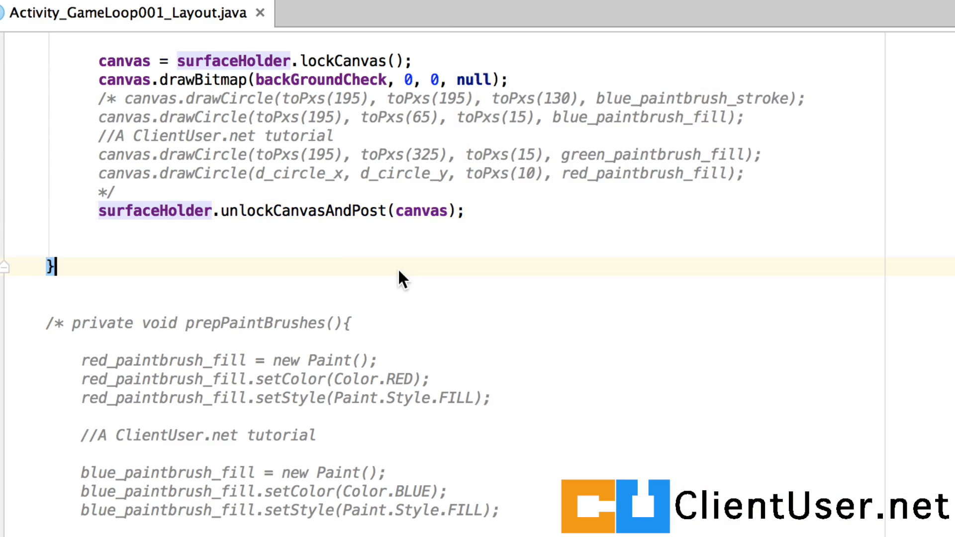
{"action": "scroll", "coordinate": [330, 238], "scroll_direction": "up", "scroll_amount": 3}
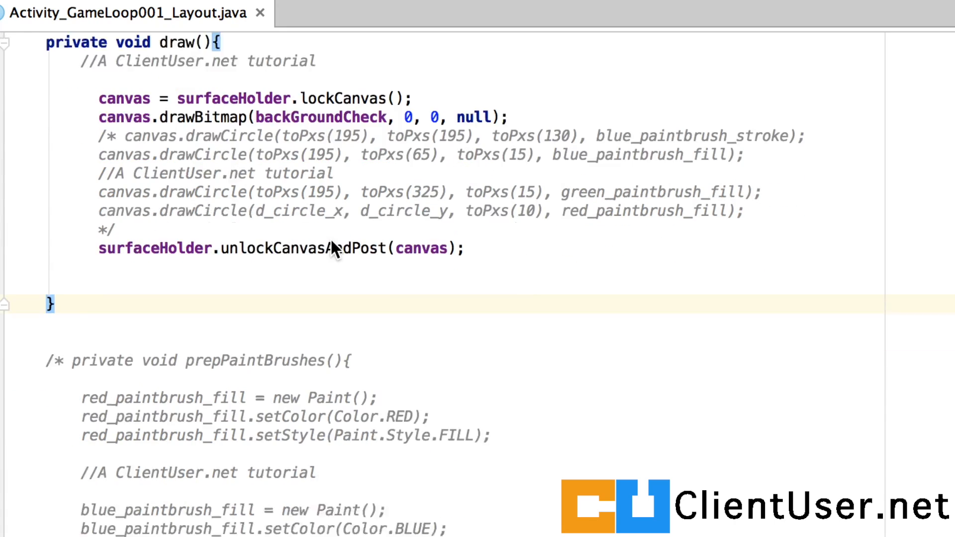
{"action": "scroll", "coordinate": [330, 238], "scroll_direction": "down", "scroll_amount": 8}
{"action": "scroll", "coordinate": [331, 238], "scroll_direction": "down", "scroll_amount": 4}
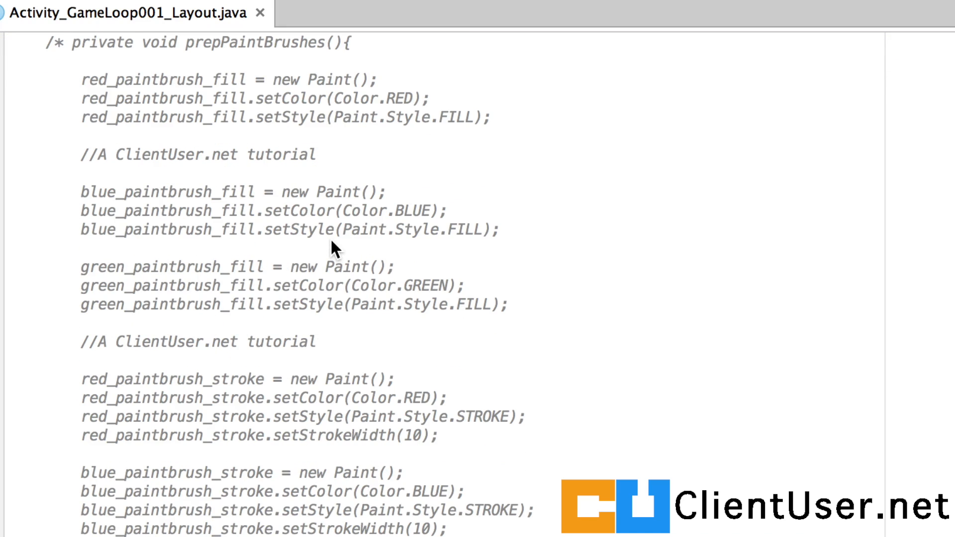
- Remove the block comment markers around the prepPaintBrushes method
{"action": "left_click", "coordinate": [73, 45]}
{"action": "key", "text": "BackSpace"}
{"action": "key", "text": "BackSpace"}
{"action": "key", "text": "BackSpace"}
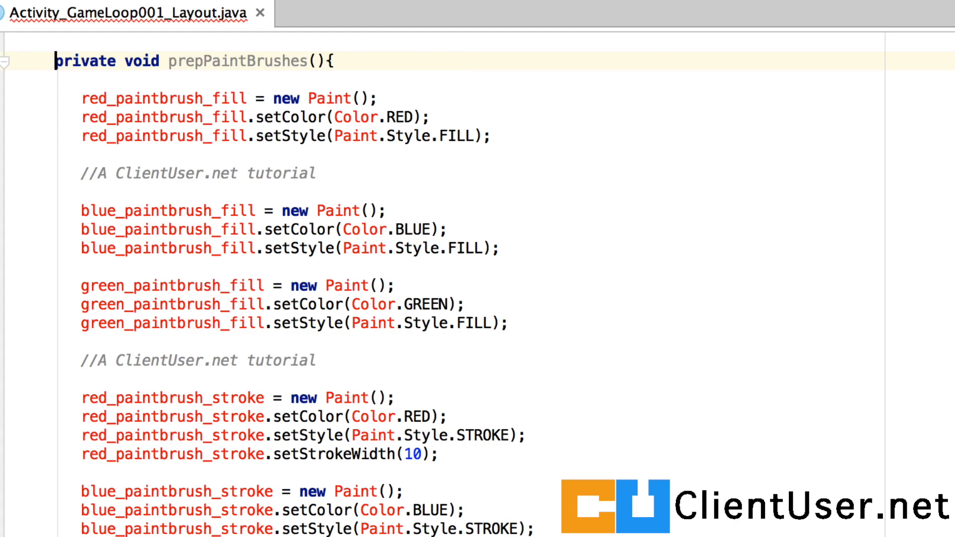
{"action": "scroll", "coordinate": [365, 299], "scroll_direction": "down", "scroll_amount": 6}
{"action": "left_click", "coordinate": [64, 513]}
{"action": "scroll", "coordinate": [367, 457], "scroll_direction": "down", "scroll_amount": 1}
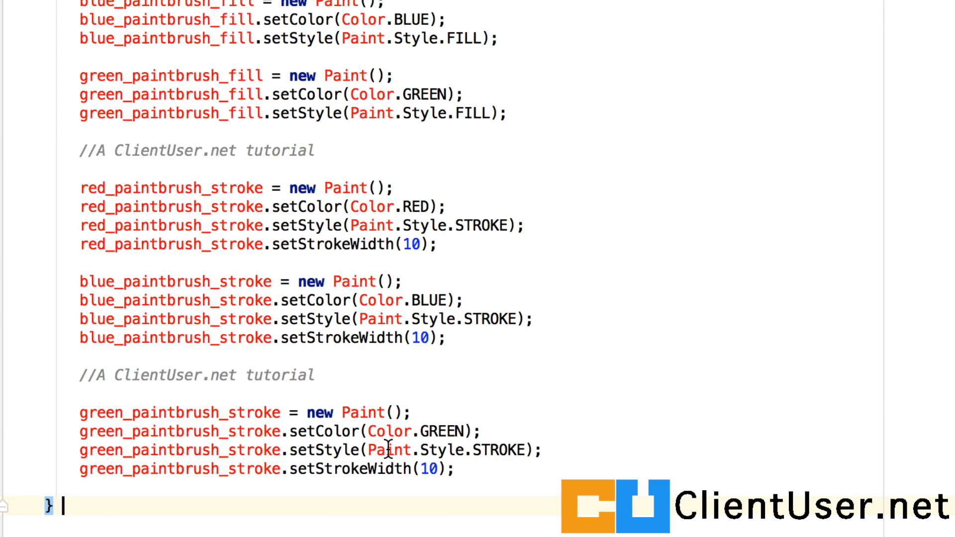
- Import android.graphics.Paint and Color so the brush setup code resolves
{"action": "left_click", "coordinate": [389, 450]}
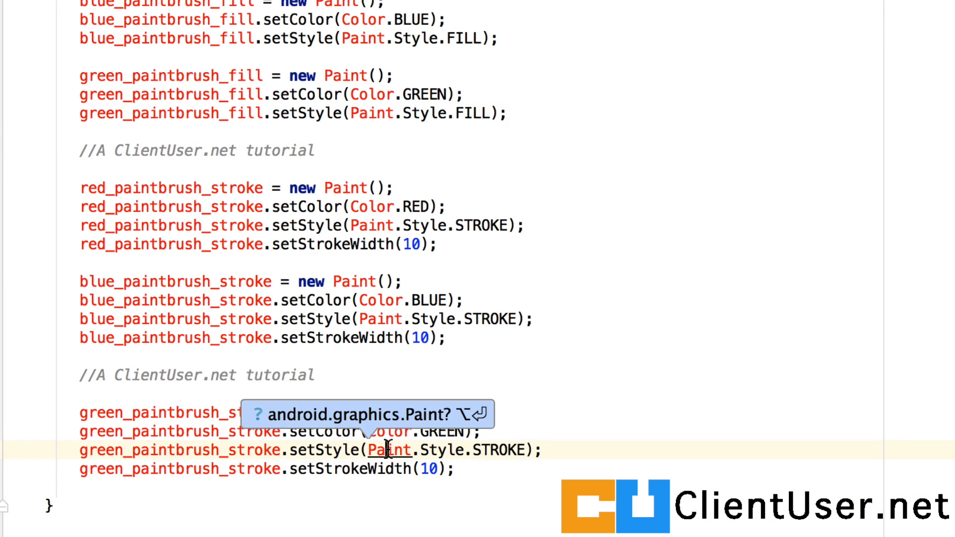
{"action": "key", "text": "alt+Return"}
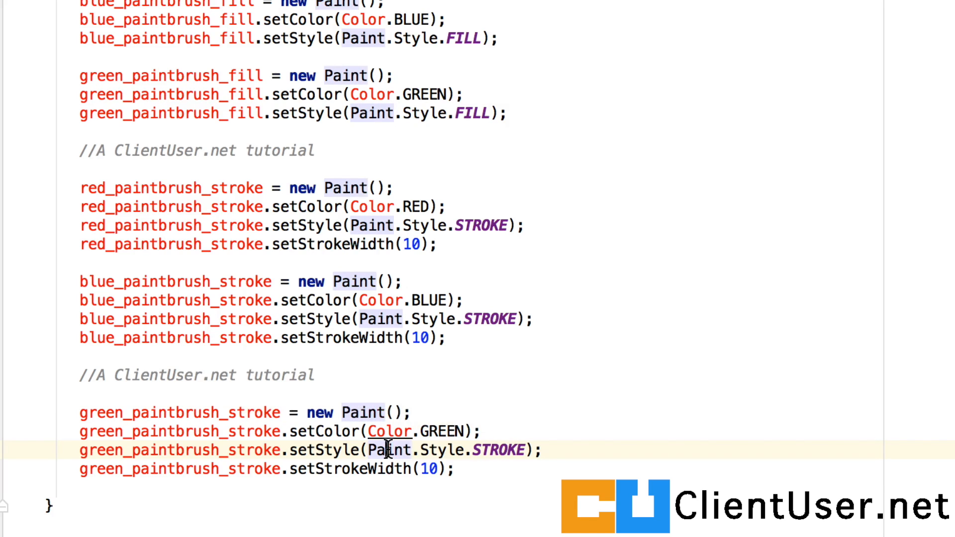
{"action": "key", "text": "alt+Return"}
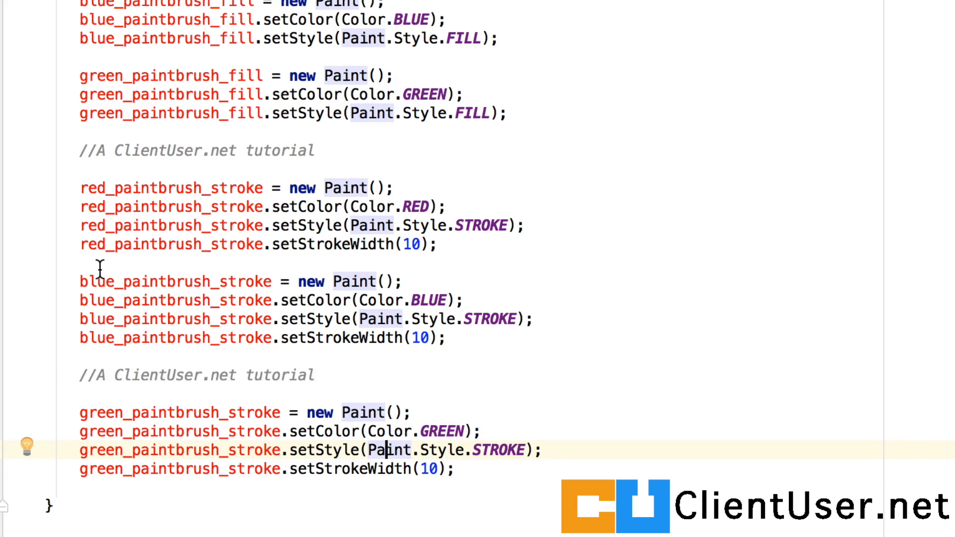
{"action": "scroll", "coordinate": [489, 187], "scroll_direction": "up", "scroll_amount": 5}
{"action": "scroll", "coordinate": [489, 396], "scroll_direction": "up", "scroll_amount": 10}
{"action": "scroll", "coordinate": [488, 403], "scroll_direction": "up", "scroll_amount": 10}
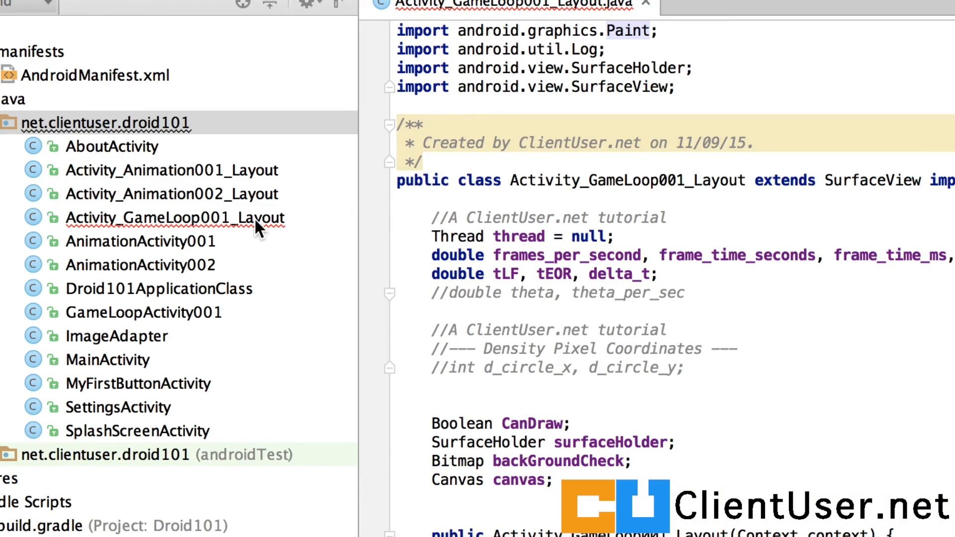
- Copy the two Paint field declaration lines from Activity_Animation001_Layout
{"action": "double_click", "coordinate": [140, 243]}
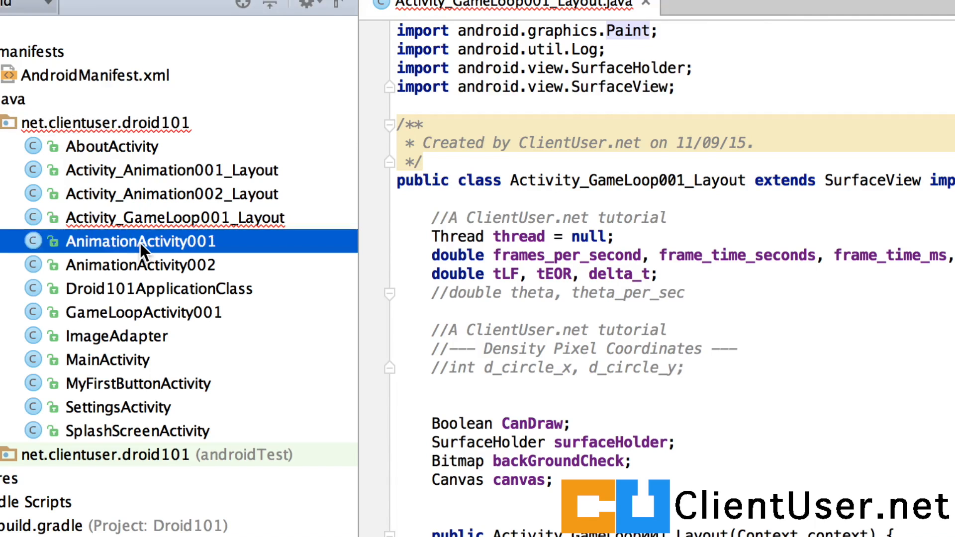
{"action": "double_click", "coordinate": [208, 170]}
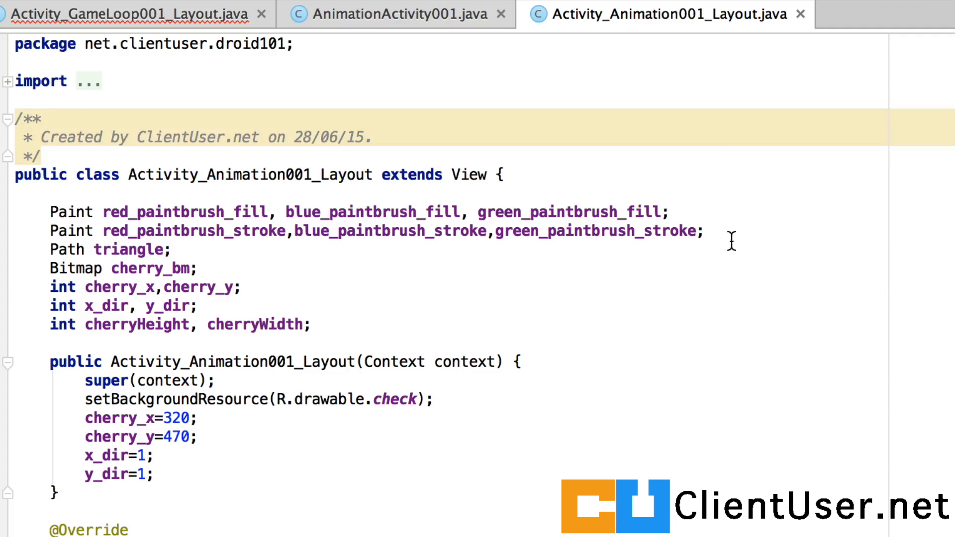
{"action": "mouse_move", "coordinate": [704, 230]}
{"action": "left_mouse_down"}
{"action": "mouse_move", "coordinate": [172, 179]}
{"action": "mouse_move", "coordinate": [51, 212]}
{"action": "left_mouse_up"}
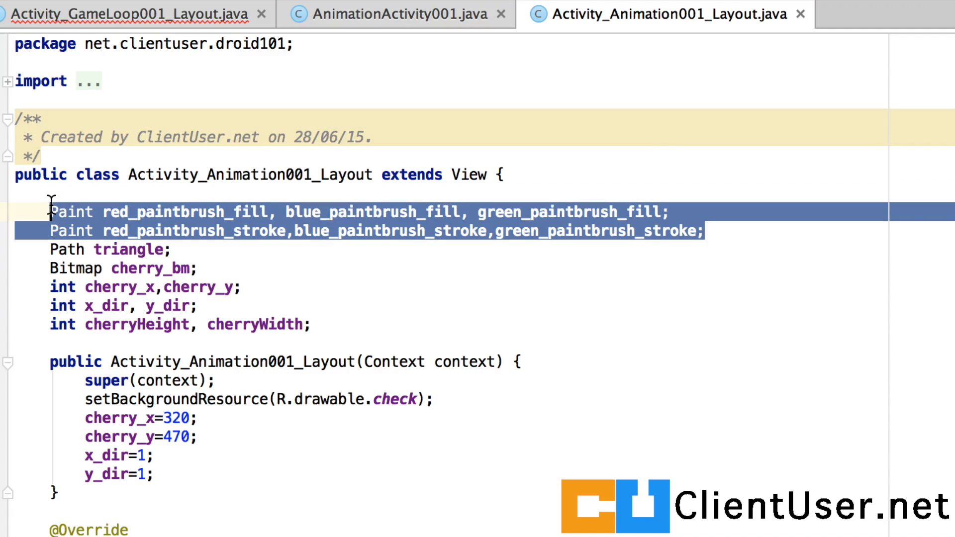
{"action": "right_click", "coordinate": [105, 221]}
{"action": "left_click", "coordinate": [160, 254]}
- Paste the Paint declarations into Activity_GameLoop001_Layout
{"action": "left_click", "coordinate": [129, 14]}
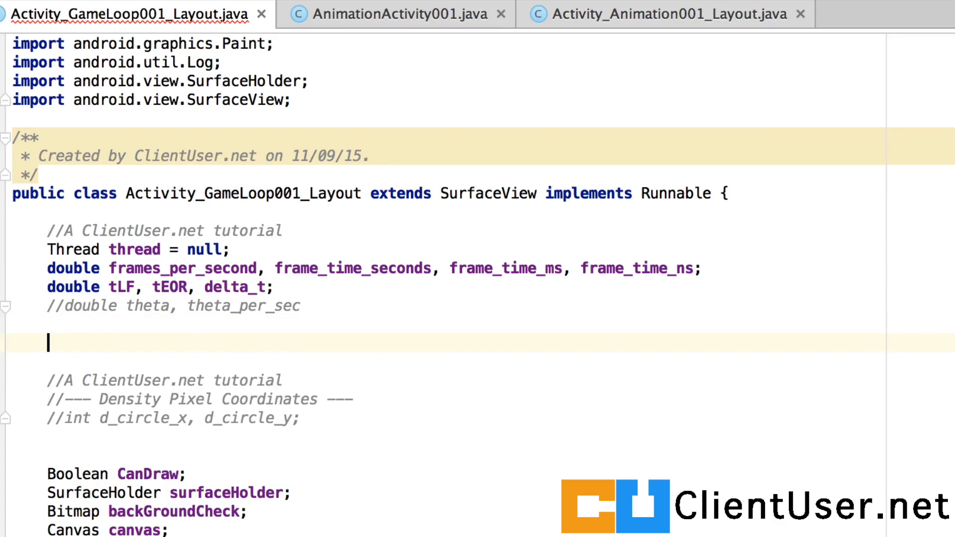
{"action": "key", "text": "ctrl+v"}
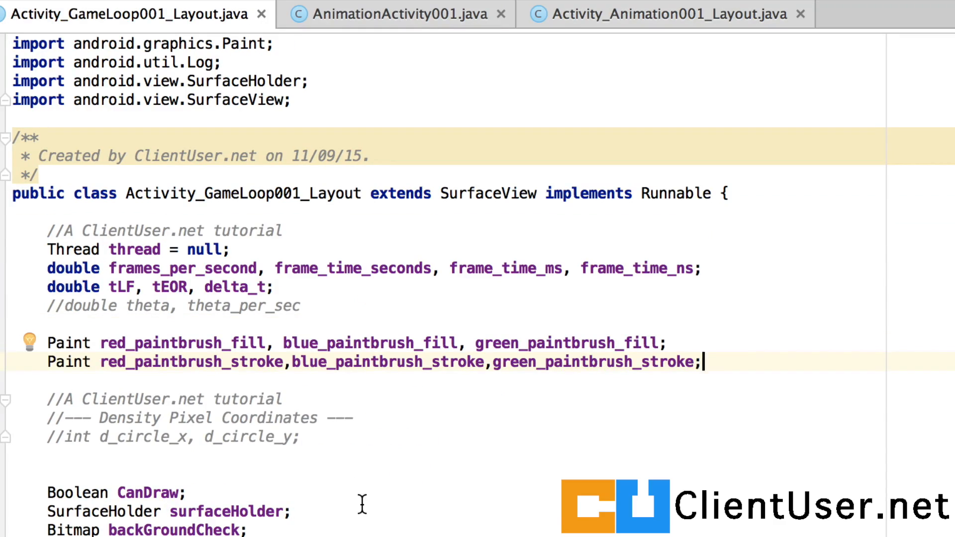
{"action": "scroll", "coordinate": [362, 505], "scroll_direction": "down", "scroll_amount": 10}
{"action": "scroll", "coordinate": [362, 506], "scroll_direction": "down", "scroll_amount": 10}
{"action": "scroll", "coordinate": [362, 505], "scroll_direction": "down", "scroll_amount": 10}
{"action": "scroll", "coordinate": [363, 505], "scroll_direction": "down", "scroll_amount": 10}
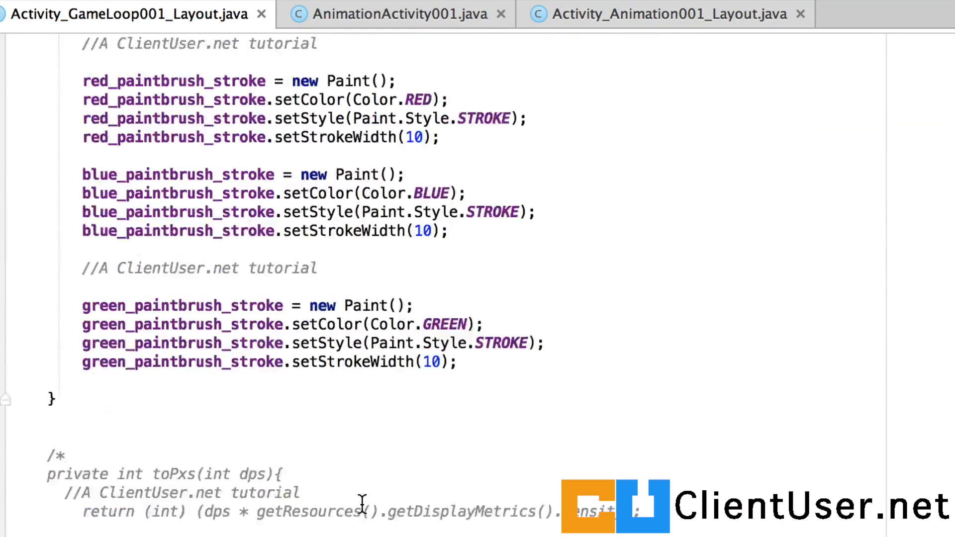
{"action": "scroll", "coordinate": [362, 504], "scroll_direction": "down", "scroll_amount": 5}
{"action": "scroll", "coordinate": [362, 505], "scroll_direction": "up", "scroll_amount": 3}
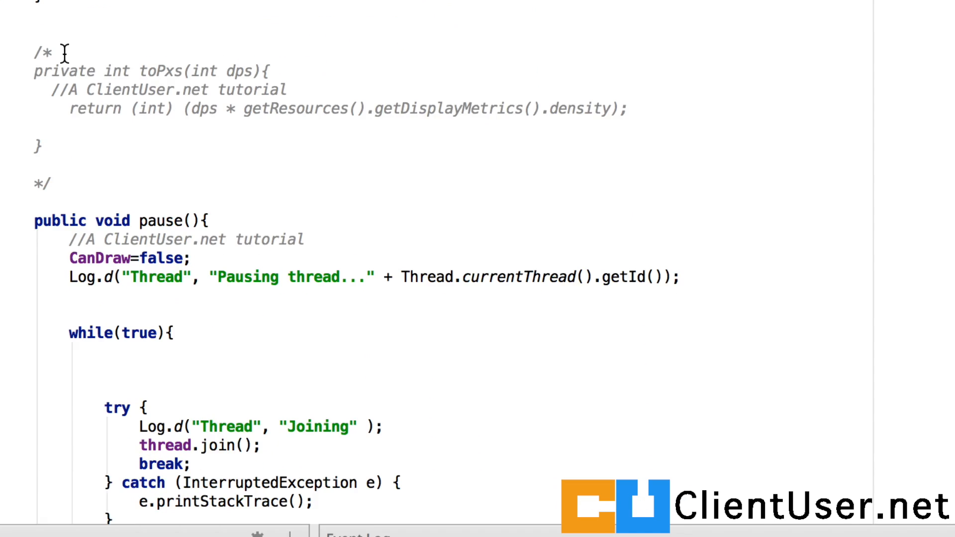
- Uncomment the toPxs helper method and the d_circle_x, d_circle_y field declaration
{"action": "key", "text": "BackSpace"}
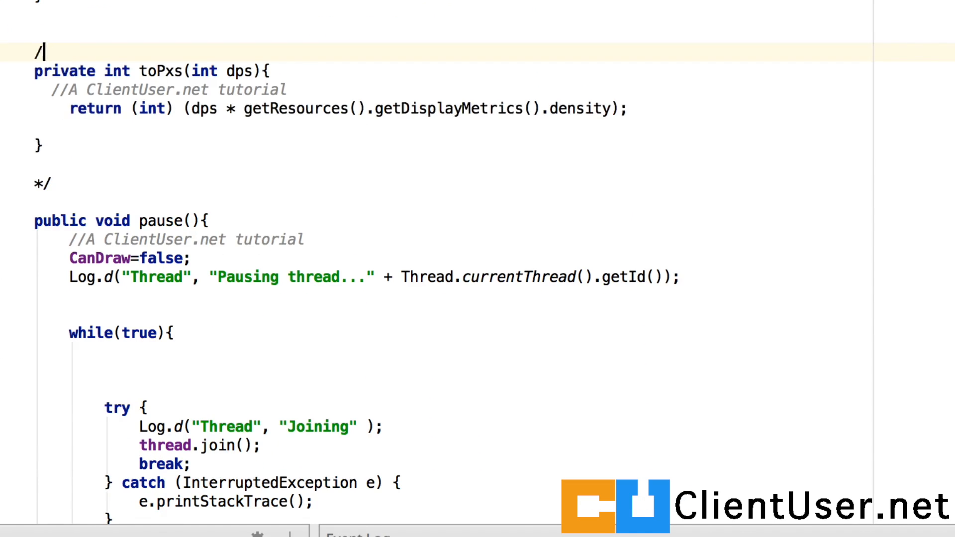
{"action": "key", "text": "BackSpace"}
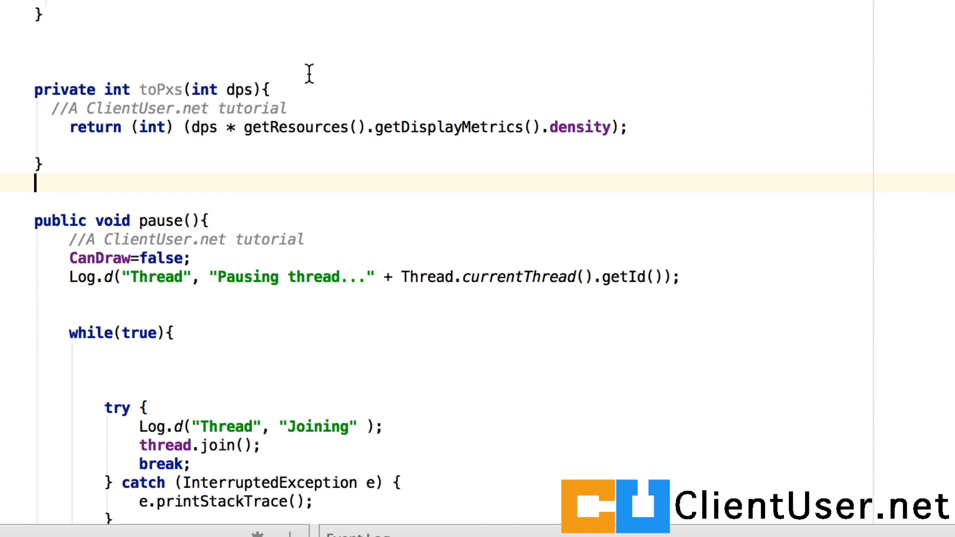
{"action": "scroll", "coordinate": [309, 73], "scroll_direction": "up", "scroll_amount": 5}
{"action": "scroll", "coordinate": [309, 72], "scroll_direction": "up", "scroll_amount": 5}
{"action": "scroll", "coordinate": [309, 73], "scroll_direction": "up", "scroll_amount": 5}
{"action": "left_click", "coordinate": [62, 330]}
{"action": "key", "text": "BackSpace"}
{"action": "key", "text": "BackSpace"}
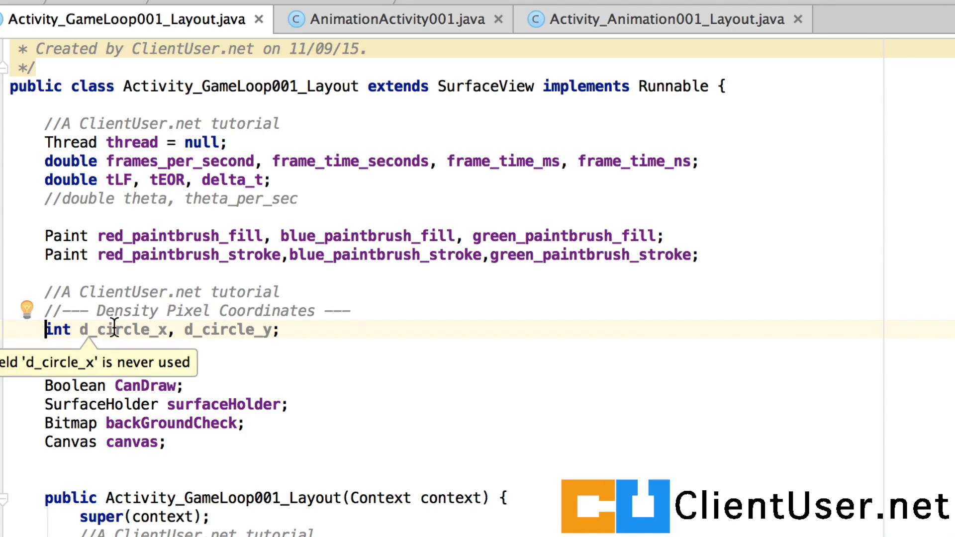
{"action": "scroll", "coordinate": [291, 332], "scroll_direction": "down", "scroll_amount": 5}
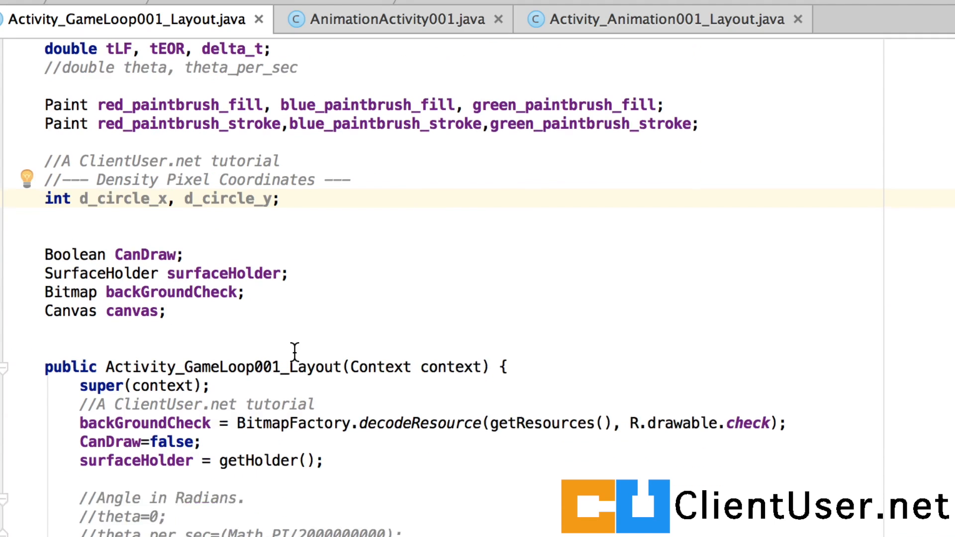
{"action": "scroll", "coordinate": [292, 344], "scroll_direction": "down", "scroll_amount": 3}
{"action": "scroll", "coordinate": [295, 352], "scroll_direction": "down", "scroll_amount": 2}
{"action": "scroll", "coordinate": [296, 351], "scroll_direction": "down", "scroll_amount": 1}
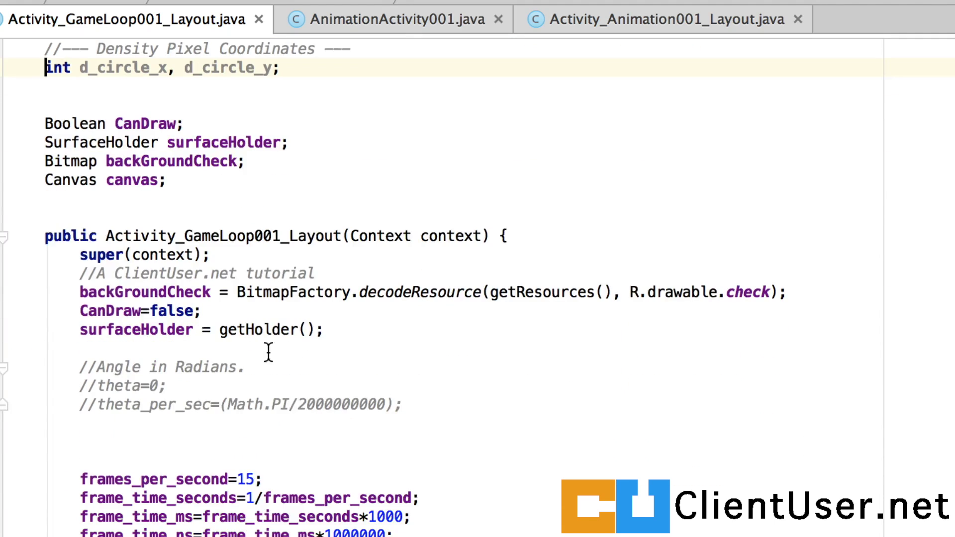
{"action": "left_click", "coordinate": [98, 385]}
{"action": "key", "text": "BackSpace"}
{"action": "key", "text": "BackSpace"}
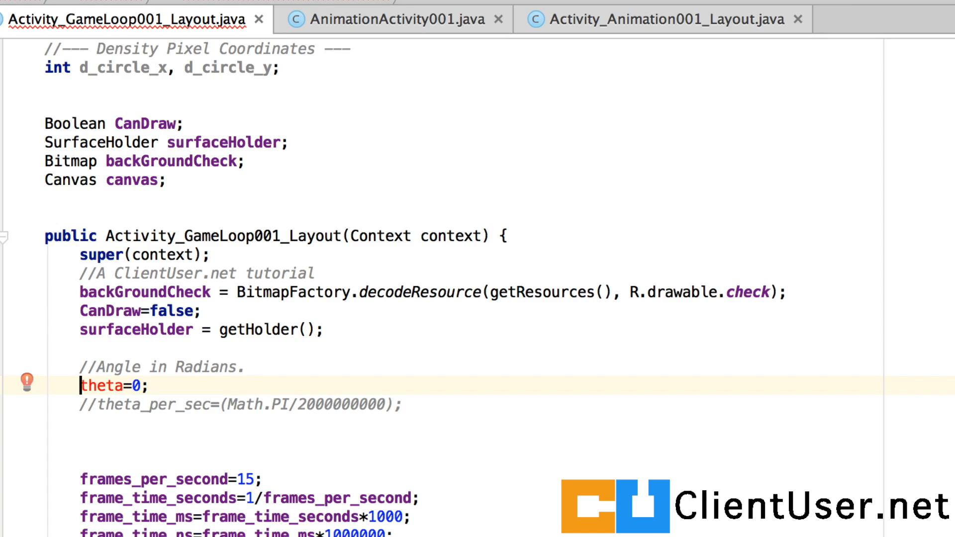
{"action": "left_click", "coordinate": [97, 404]}
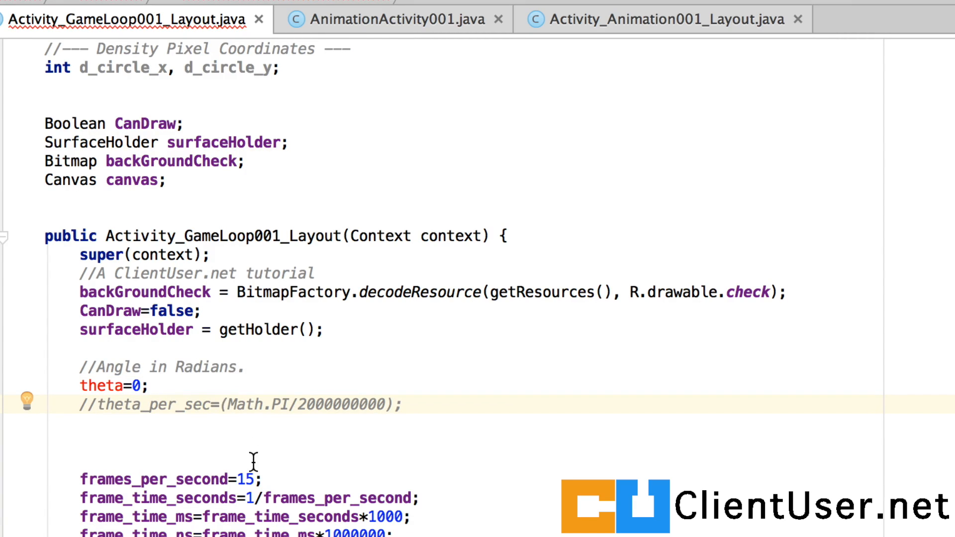
{"action": "left_click_drag", "start_coordinate": [263, 479], "coordinate": [217, 478]}
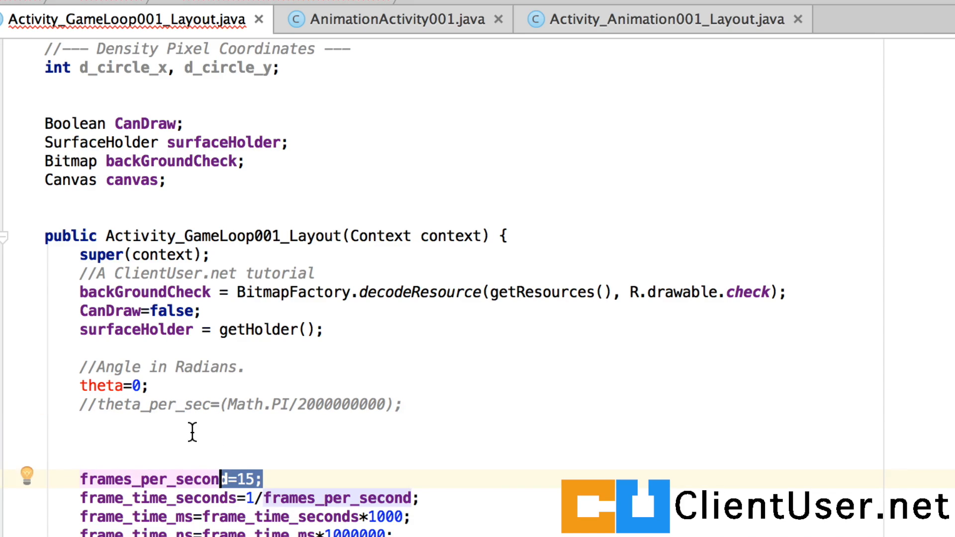
{"action": "left_click", "coordinate": [217, 442]}
{"action": "left_click", "coordinate": [98, 404]}
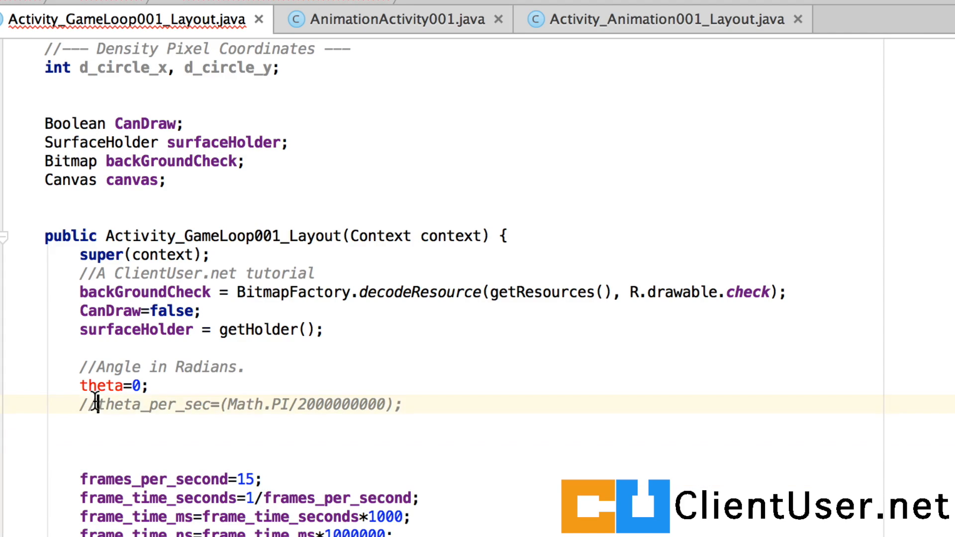
{"action": "key", "text": "BackSpace"}
{"action": "key", "text": "BackSpace"}
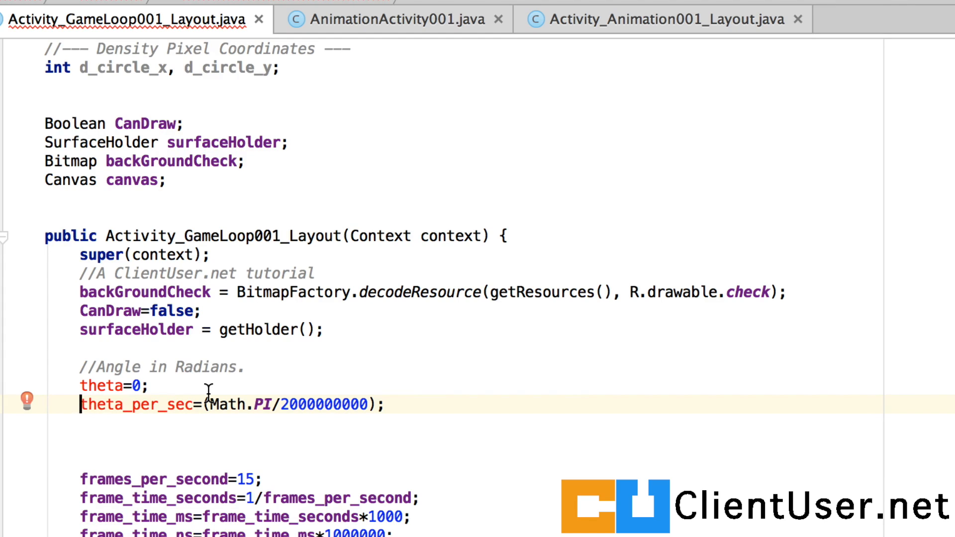
{"action": "mouse_move", "coordinate": [137, 405]}
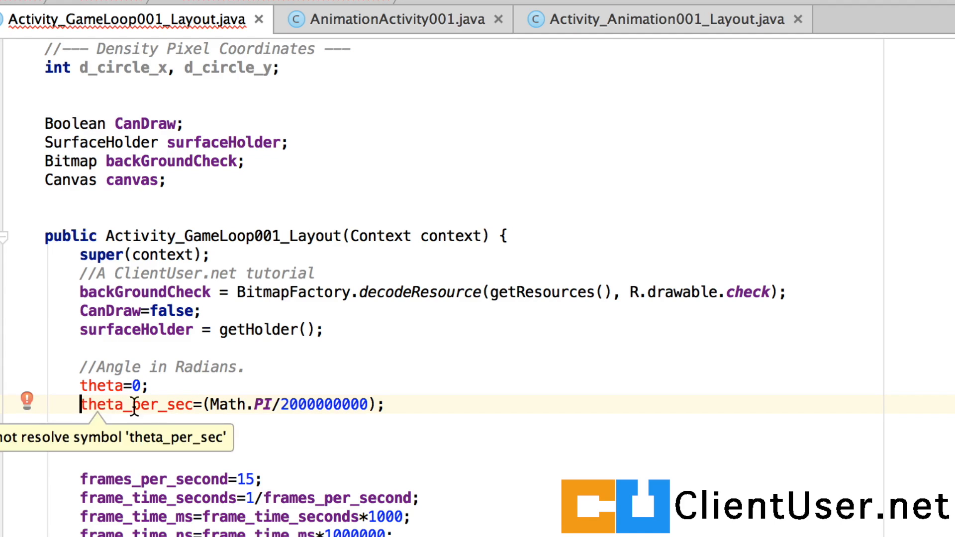
{"action": "scroll", "coordinate": [198, 365], "scroll_direction": "up", "scroll_amount": 5}
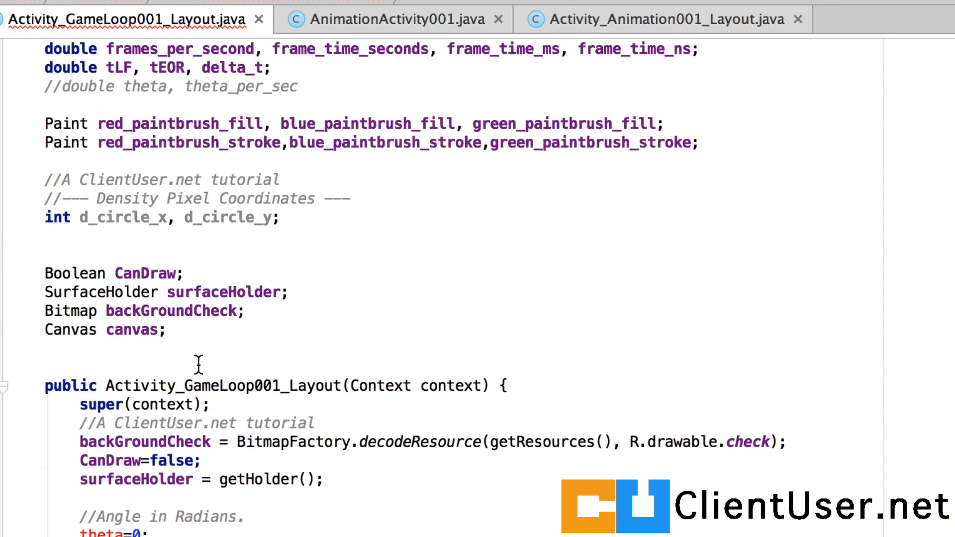
{"action": "scroll", "coordinate": [198, 365], "scroll_direction": "up", "scroll_amount": 5}
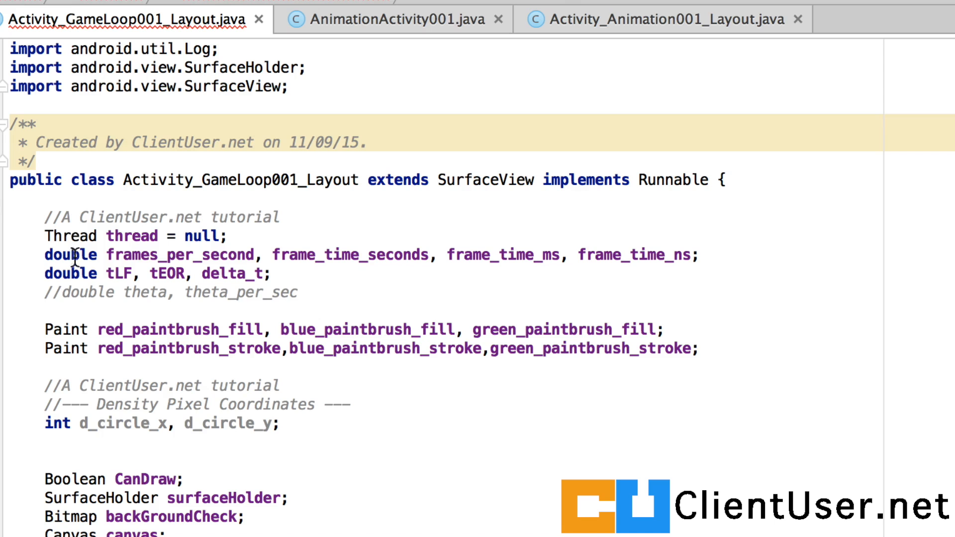
- Uncomment the theta, theta_per_sec field declaration and the prepPaintBrushes() call in run()
{"action": "left_click", "coordinate": [58, 292]}
{"action": "key", "text": "BackSpace"}
{"action": "key", "text": "BackSpace"}
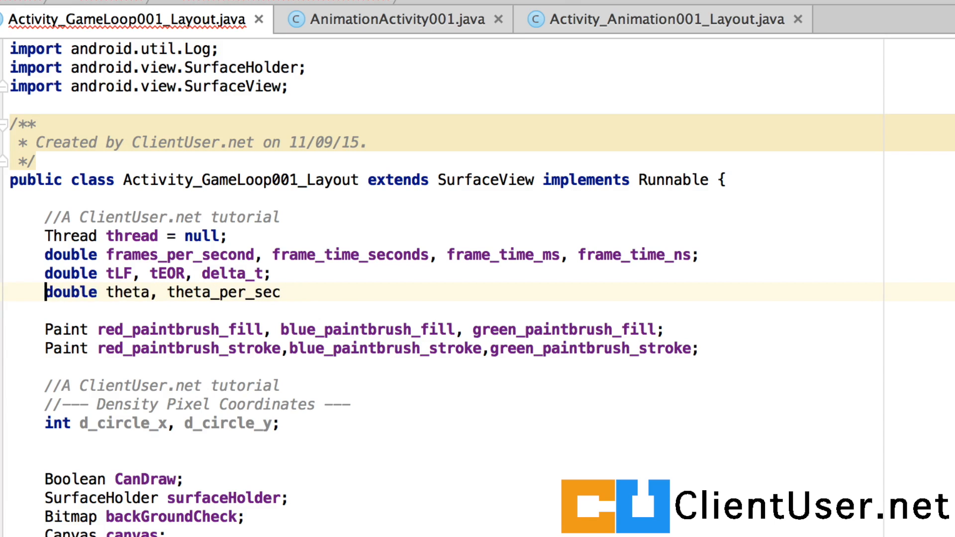
{"action": "scroll", "coordinate": [171, 353], "scroll_direction": "down", "scroll_amount": 10}
{"action": "scroll", "coordinate": [170, 353], "scroll_direction": "down", "scroll_amount": 3}
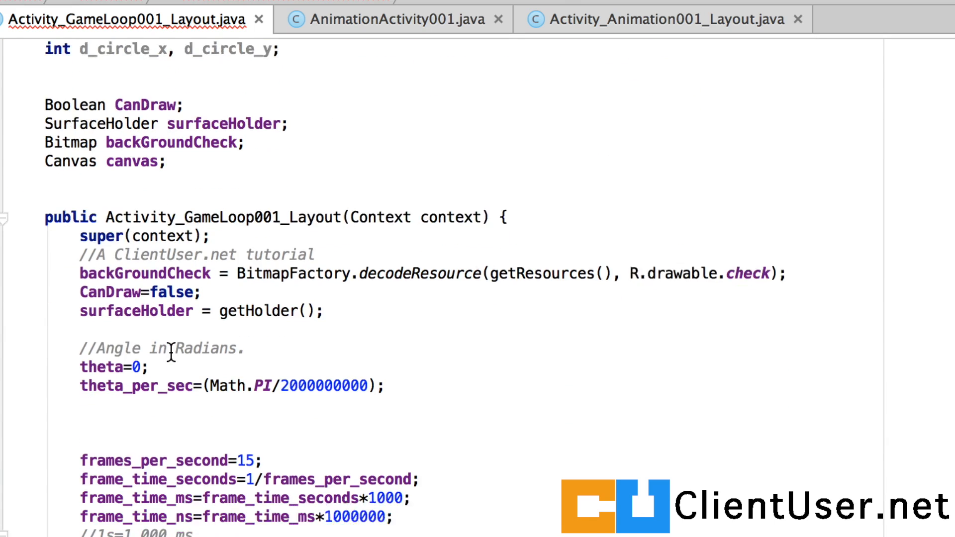
{"action": "scroll", "coordinate": [171, 353], "scroll_direction": "down", "scroll_amount": 8}
{"action": "scroll", "coordinate": [172, 354], "scroll_direction": "down", "scroll_amount": 3}
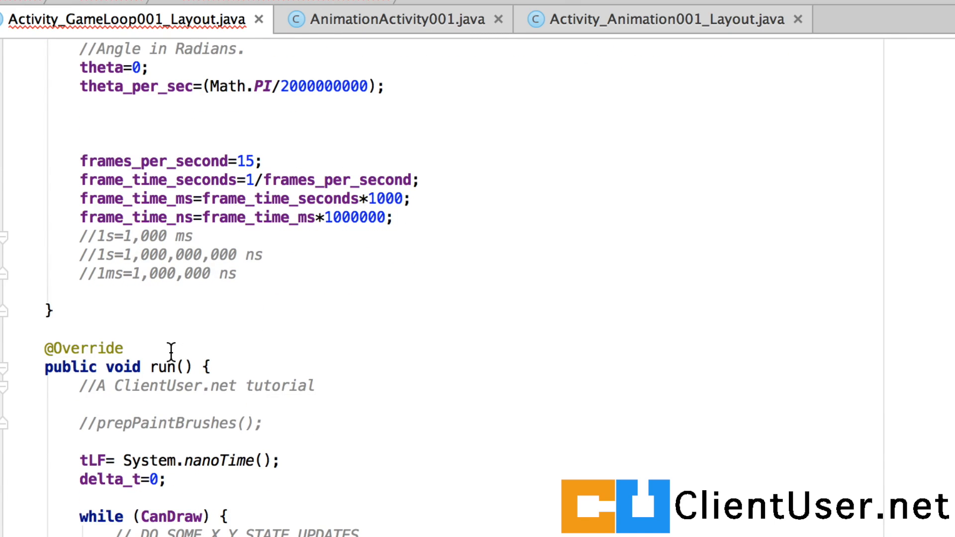
{"action": "scroll", "coordinate": [171, 353], "scroll_direction": "down", "scroll_amount": 2}
{"action": "left_click", "coordinate": [90, 386]}
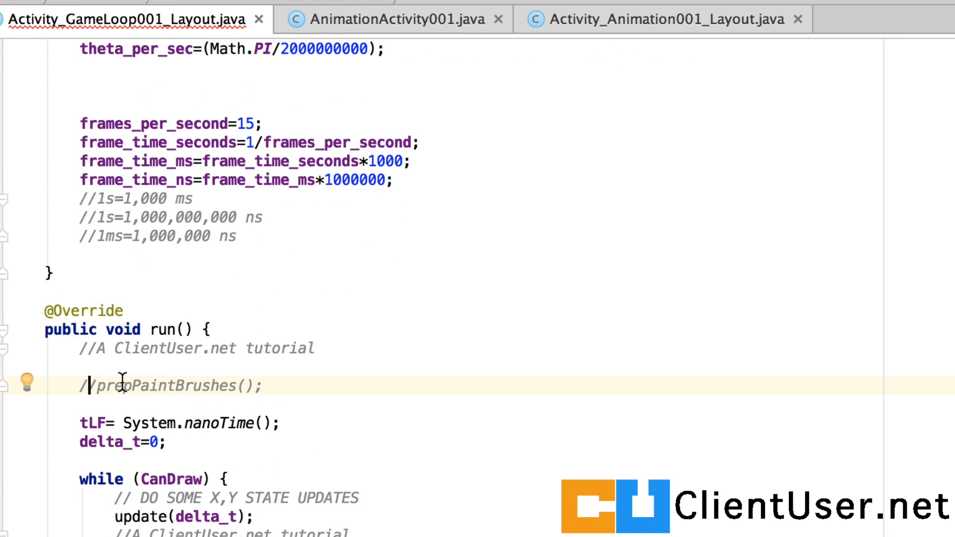
{"action": "key", "text": "BackSpace"}
{"action": "key", "text": "BackSpace"}
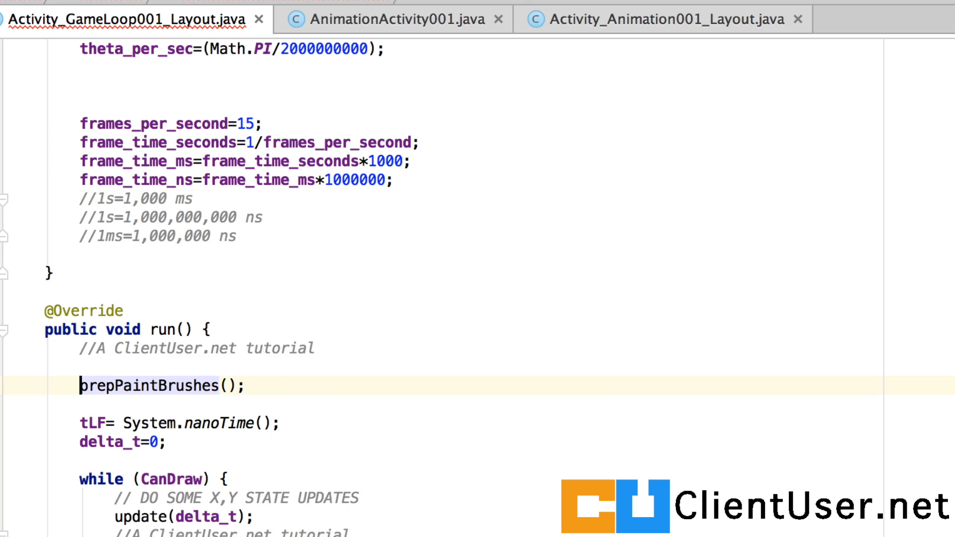
{"action": "scroll", "coordinate": [257, 386], "scroll_direction": "down", "scroll_amount": 3}
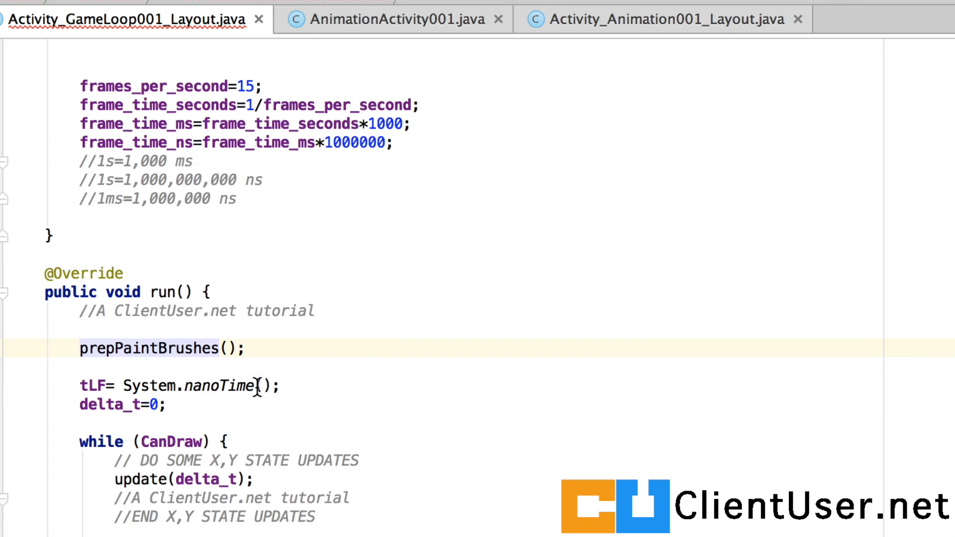
{"action": "scroll", "coordinate": [256, 386], "scroll_direction": "down", "scroll_amount": 3}
{"action": "scroll", "coordinate": [256, 387], "scroll_direction": "down", "scroll_amount": 3}
{"action": "scroll", "coordinate": [257, 387], "scroll_direction": "down", "scroll_amount": 3}
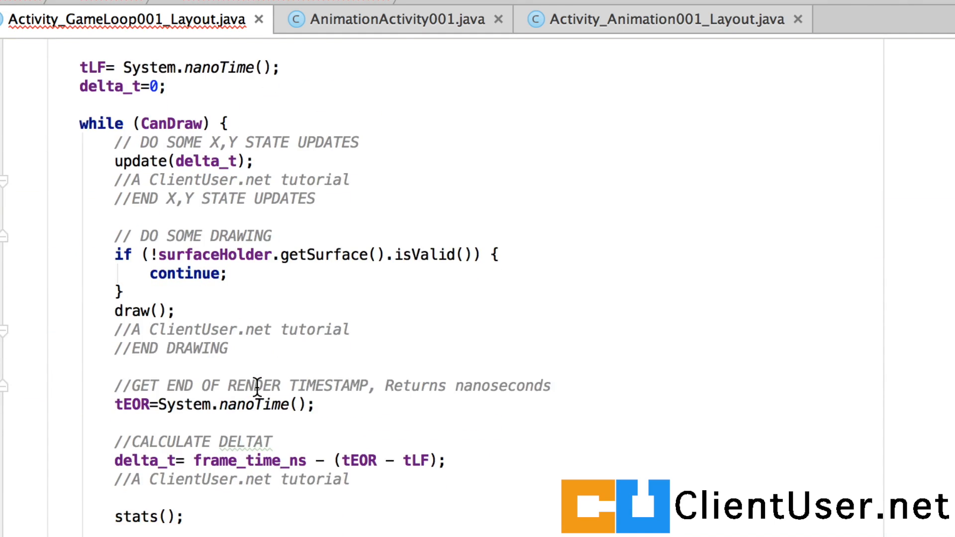
{"action": "scroll", "coordinate": [257, 387], "scroll_direction": "down", "scroll_amount": 3}
{"action": "scroll", "coordinate": [257, 387], "scroll_direction": "down", "scroll_amount": 2}
{"action": "scroll", "coordinate": [257, 387], "scroll_direction": "down", "scroll_amount": 2}
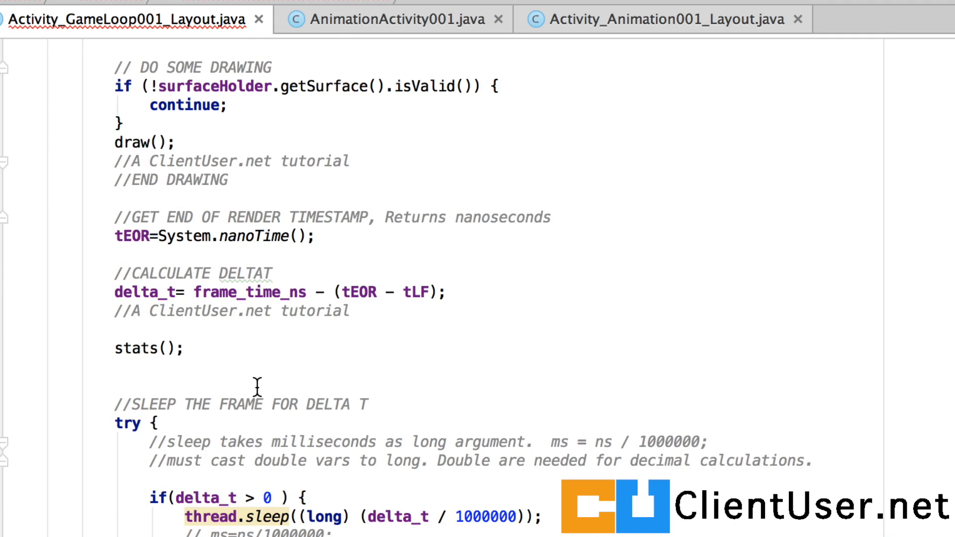
{"action": "scroll", "coordinate": [257, 387], "scroll_direction": "down", "scroll_amount": 2}
{"action": "scroll", "coordinate": [257, 387], "scroll_direction": "down", "scroll_amount": 4}
{"action": "scroll", "coordinate": [258, 386], "scroll_direction": "down", "scroll_amount": 1}
{"action": "scroll", "coordinate": [257, 387], "scroll_direction": "down", "scroll_amount": 2}
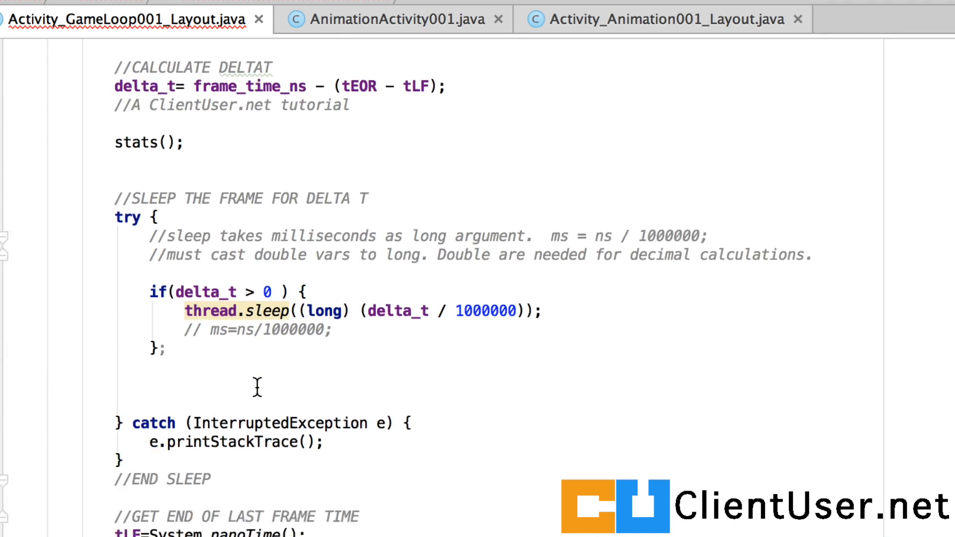
{"action": "scroll", "coordinate": [257, 386], "scroll_direction": "down", "scroll_amount": 3}
{"action": "scroll", "coordinate": [257, 387], "scroll_direction": "down", "scroll_amount": 3}
{"action": "scroll", "coordinate": [257, 387], "scroll_direction": "down", "scroll_amount": 2}
{"action": "scroll", "coordinate": [257, 387], "scroll_direction": "down", "scroll_amount": 2}
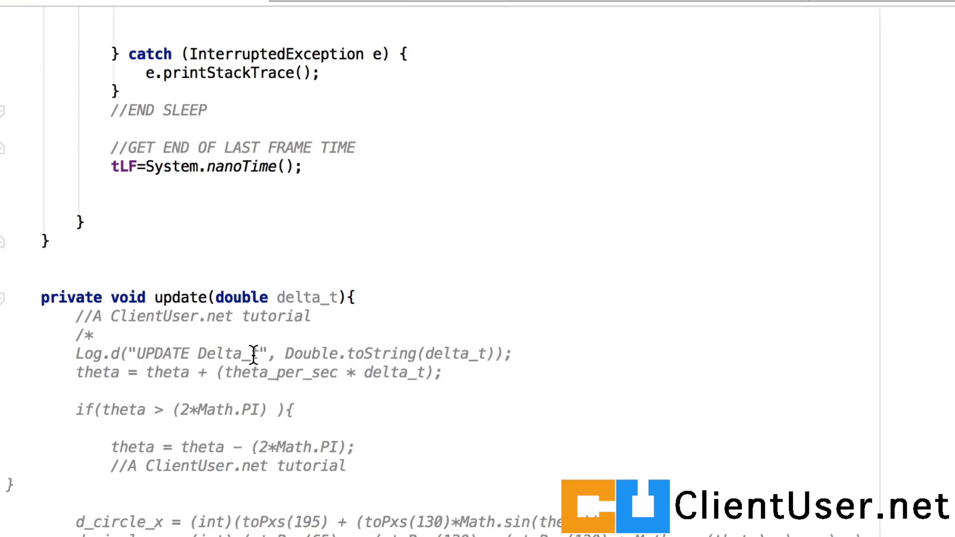
{"action": "scroll", "coordinate": [257, 387], "scroll_direction": "down", "scroll_amount": 3}
- Remove the block comment markers around the theta and dot-position code in update()
{"action": "left_click", "coordinate": [76, 99]}
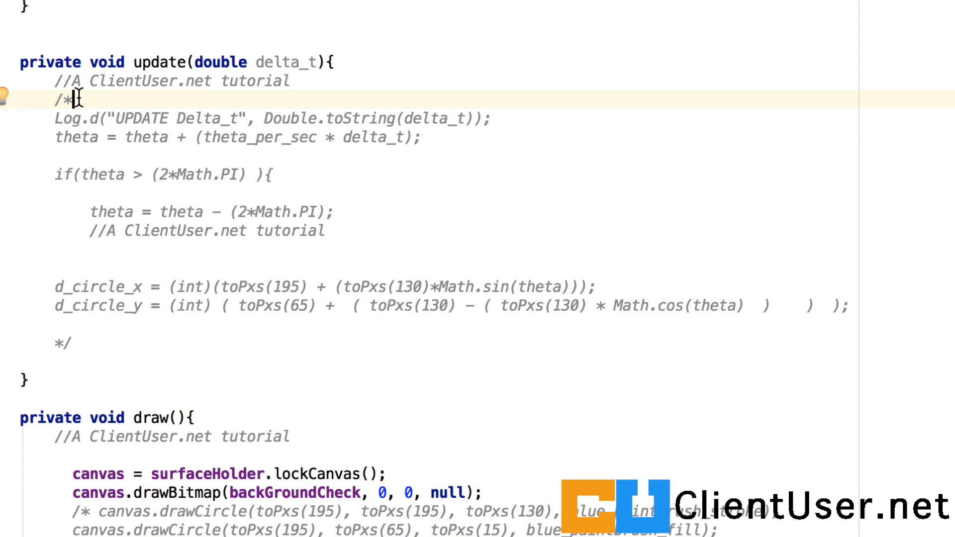
{"action": "key", "text": "BackSpace"}
{"action": "key", "text": "BackSpace"}
{"action": "left_click", "coordinate": [77, 341]}
{"action": "key", "text": "BackSpace"}
{"action": "key", "text": "BackSpace"}
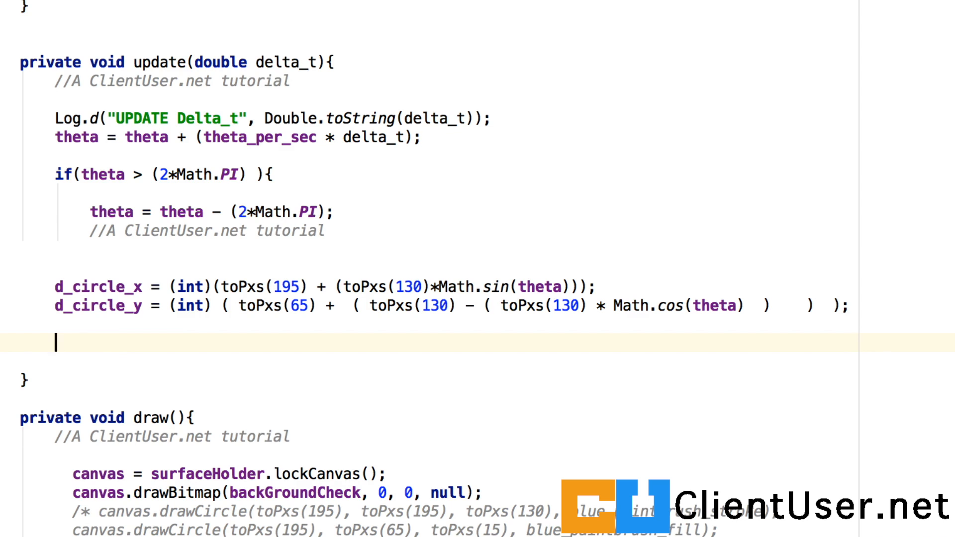
{"action": "scroll", "coordinate": [478, 270], "scroll_direction": "down", "scroll_amount": 5}
{"action": "scroll", "coordinate": [478, 268], "scroll_direction": "down", "scroll_amount": 5}
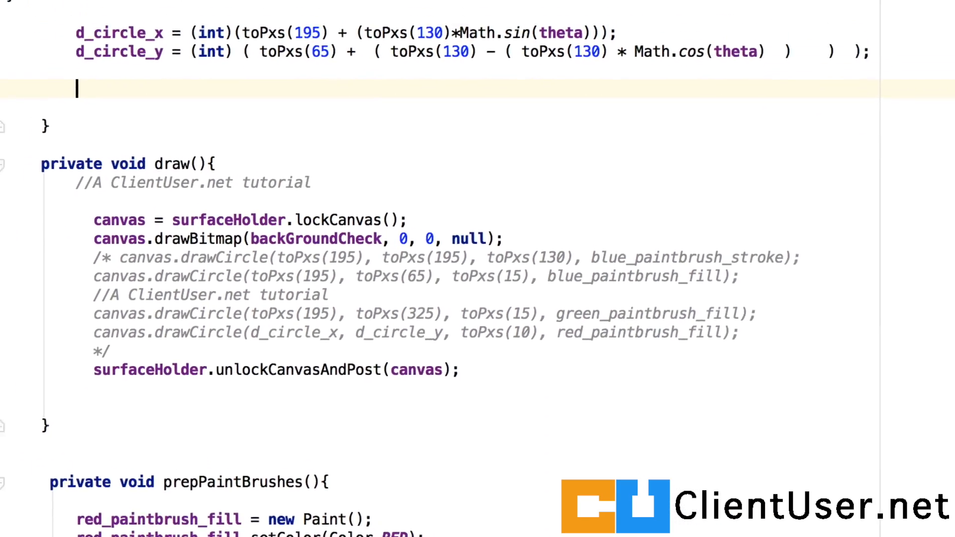
{"action": "scroll", "coordinate": [477, 270], "scroll_direction": "down", "scroll_amount": 1}
- Remove the block comment markers around the drawCircle calls in draw()
{"action": "left_click", "coordinate": [129, 191]}
{"action": "key", "text": "BackSpace"}
{"action": "key", "text": "BackSpace"}
{"action": "key", "text": "BackSpace"}
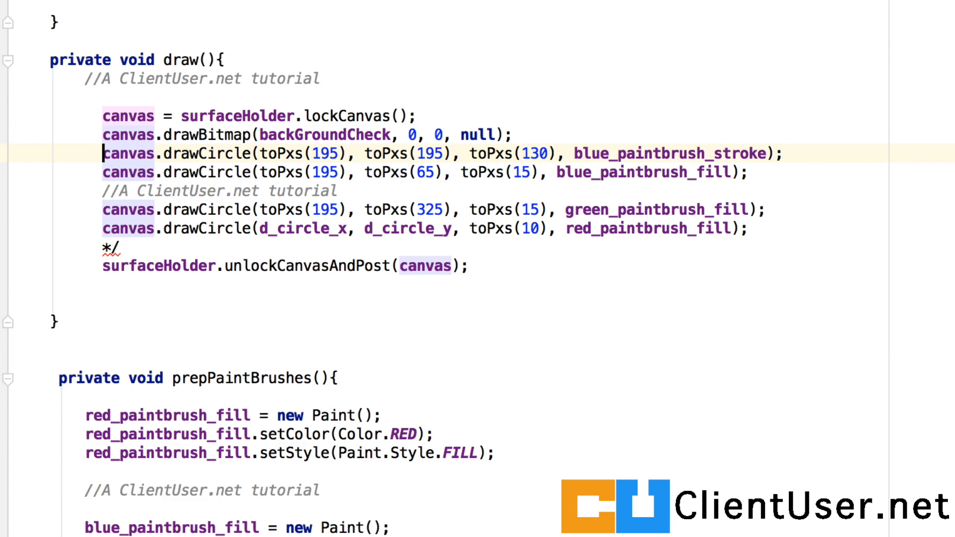
{"action": "key", "text": "Down"}
{"action": "key", "text": "Down"}
{"action": "key", "text": "Down"}
{"action": "key", "text": "Down"}
{"action": "key", "text": "Down"}
{"action": "key", "text": "Right"}
{"action": "key", "text": "Right"}
{"action": "key", "text": "BackSpace"}
{"action": "key", "text": "BackSpace"}
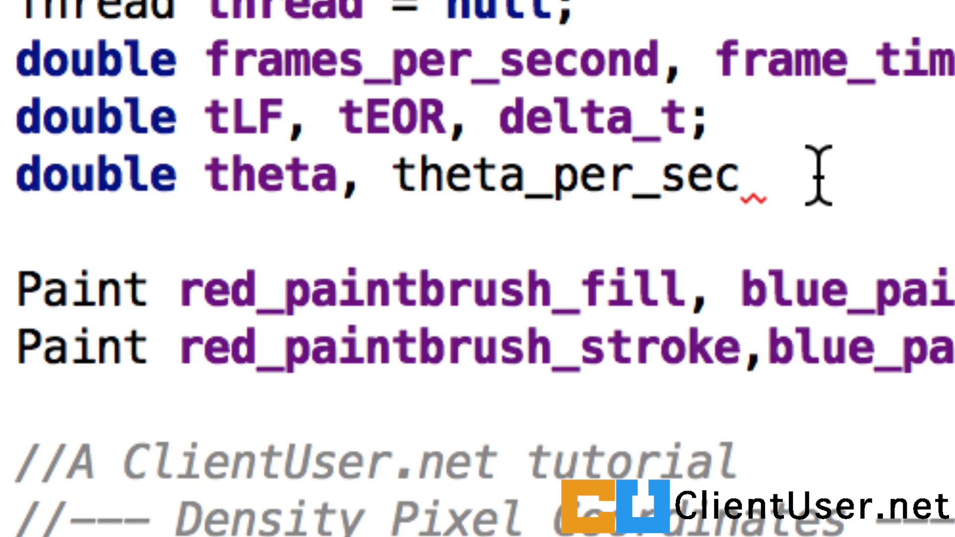
{"action": "left_click", "coordinate": [817, 176]}
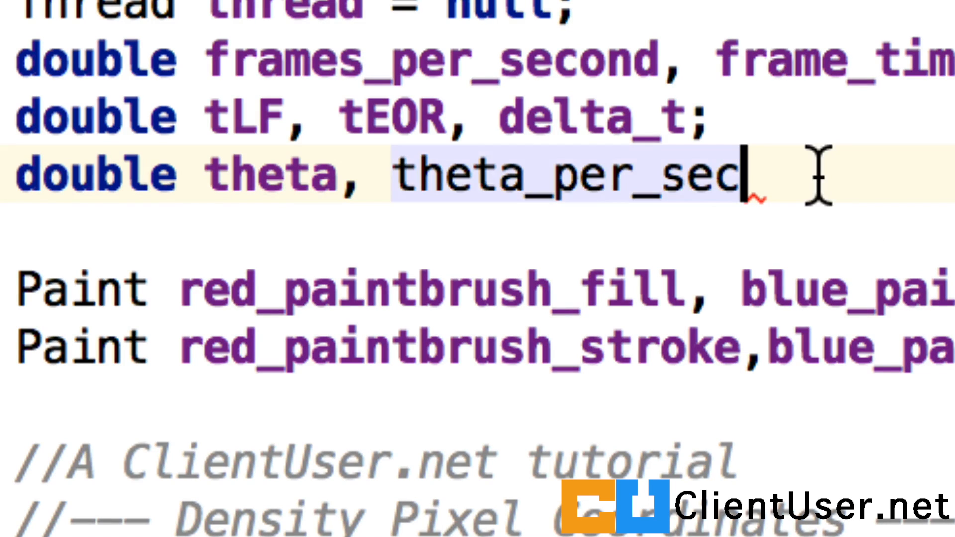
{"action": "type", "text": ";"}
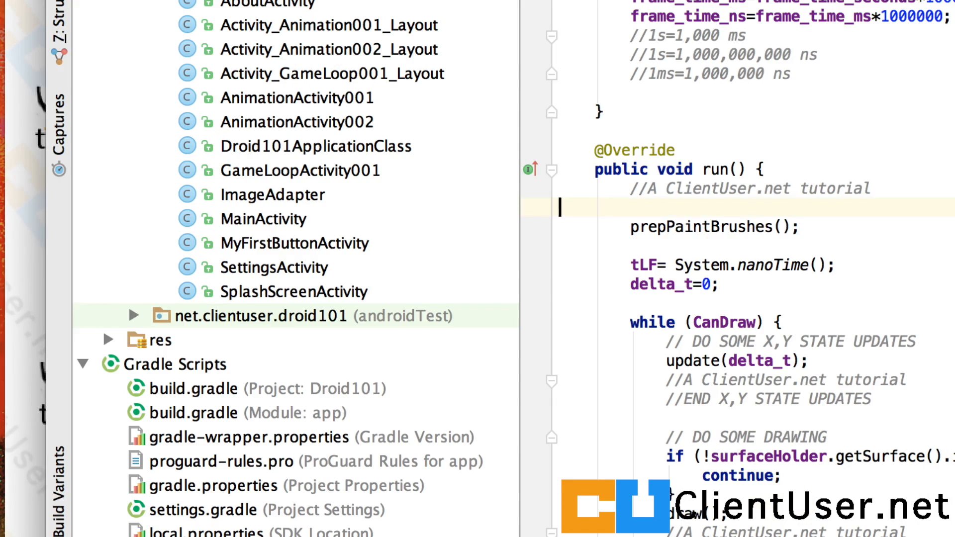
{"action": "scroll", "coordinate": [463, 246], "scroll_direction": "down", "scroll_amount": 10}
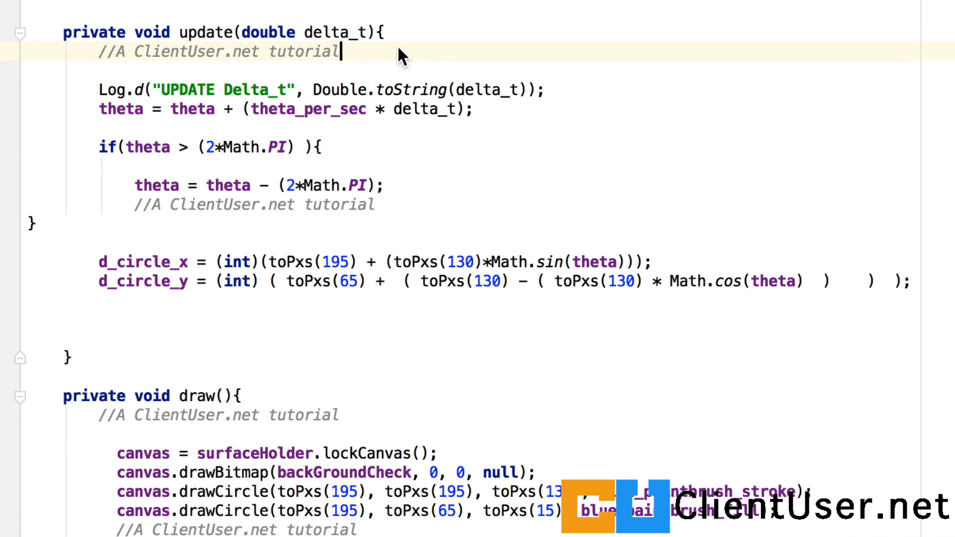
- Paste the if (delta_t < 0) correction block at the top of update()
{"action": "key", "text": "Return"}
{"action": "key", "text": "Return"}
{"action": "type", "text": "if (delta_t <0){             delta_t = frame_time_ns - delta_t;              Log.d(\"NEGATIVE\",\"NEGATIVE\");         }"}
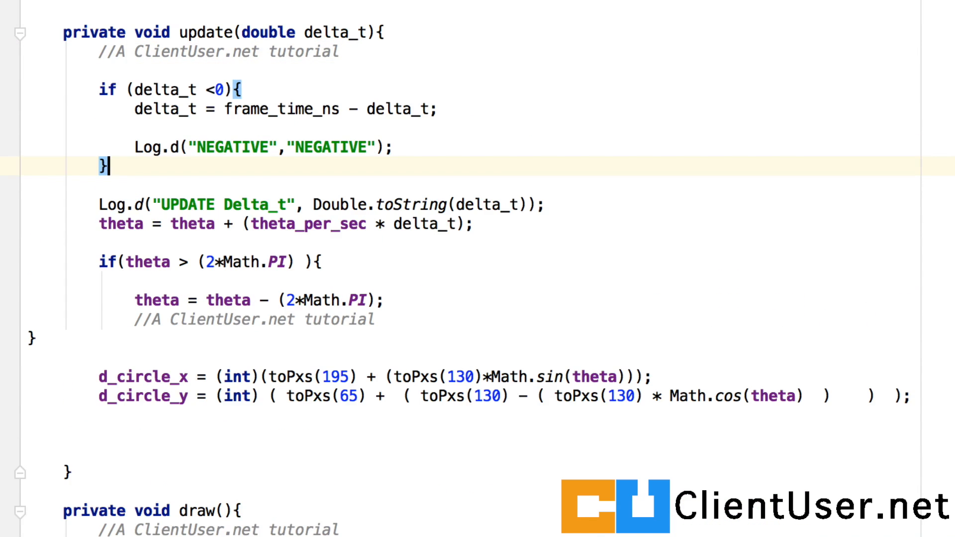
{"action": "left_click_drag", "start_coordinate": [105, 166], "coordinate": [149, 123]}
{"action": "left_click", "coordinate": [30, 127]}
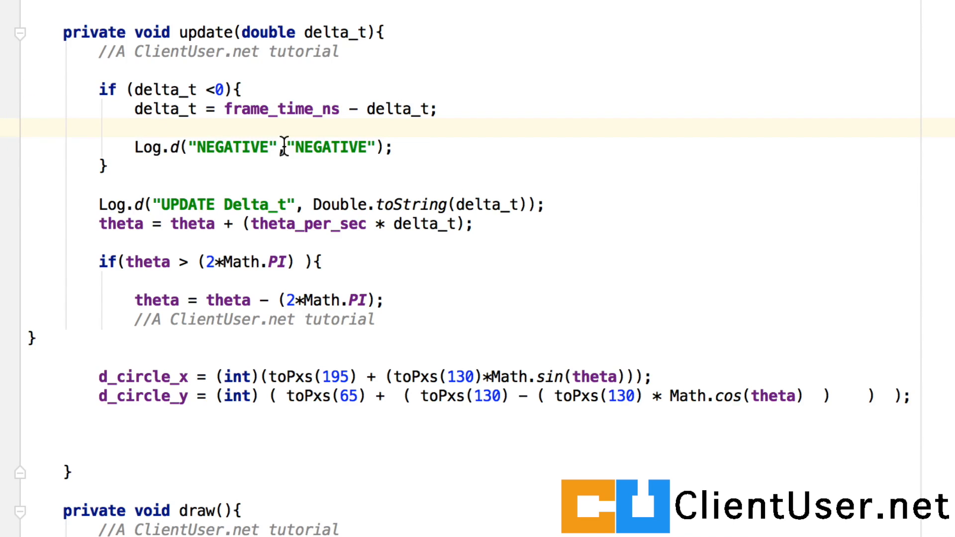
- Review the NEGATIVE log line, the delta_t < 0 condition and the frame_time_ns correction term
{"action": "left_click_drag", "start_coordinate": [393, 146], "coordinate": [125, 147]}
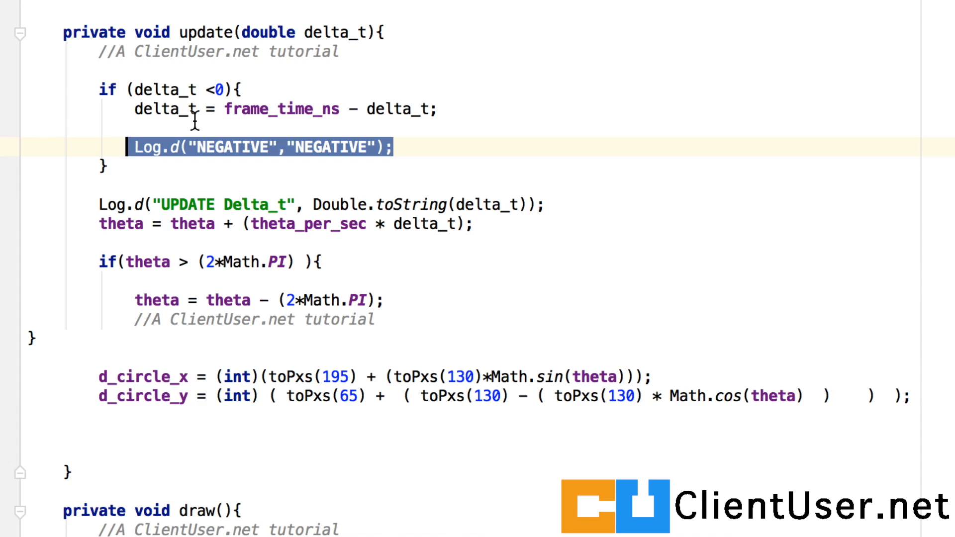
{"action": "left_click", "coordinate": [244, 89]}
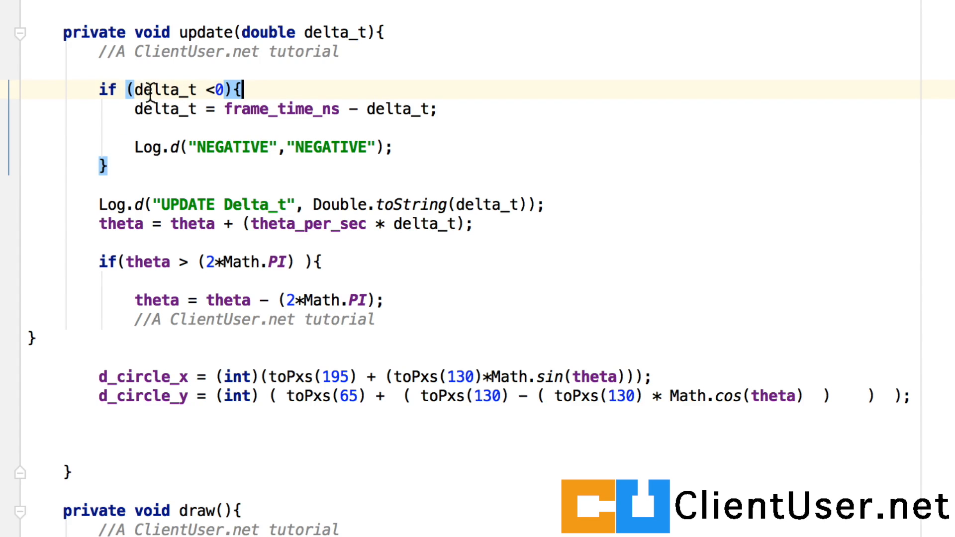
{"action": "key", "text": "Down"}
{"action": "key", "text": "Down"}
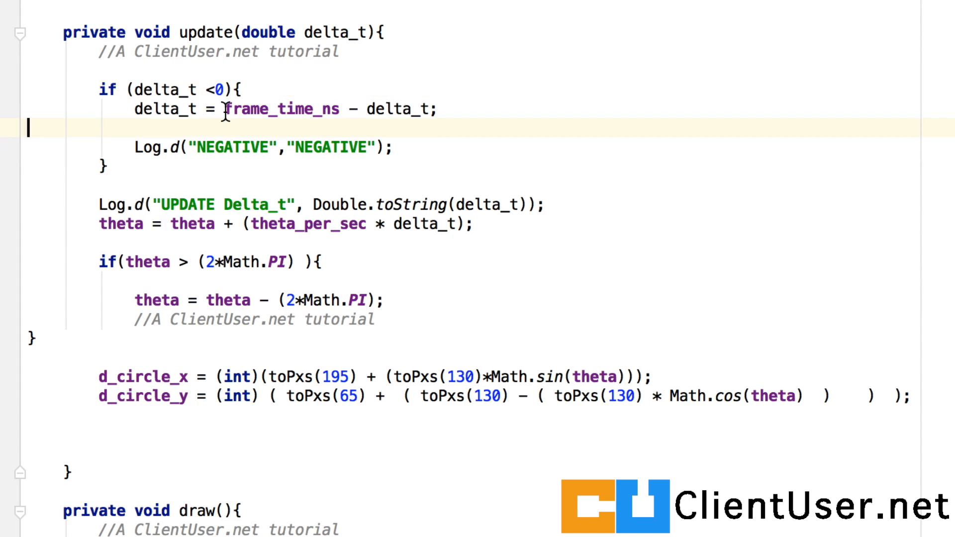
{"action": "left_click_drag", "start_coordinate": [225, 109], "coordinate": [342, 109]}
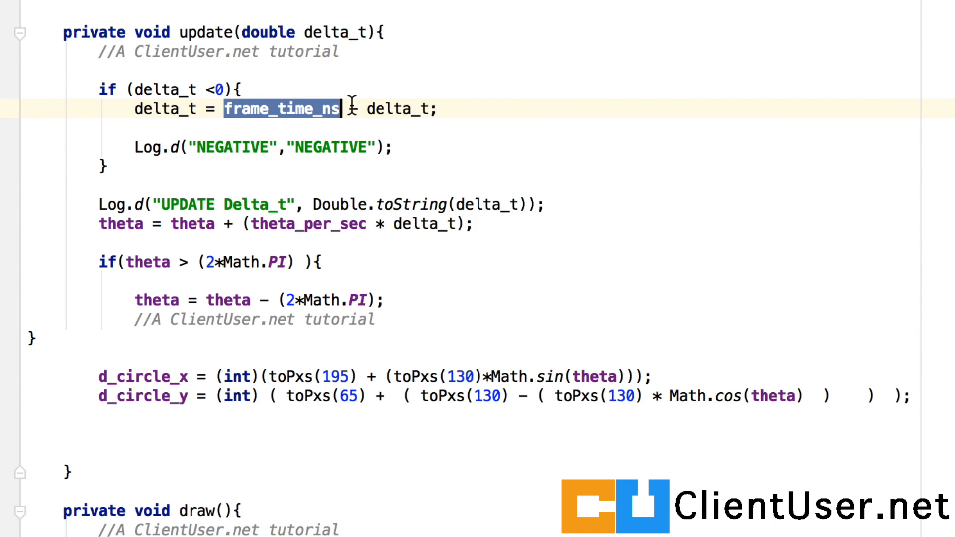
{"action": "left_click", "coordinate": [443, 108]}
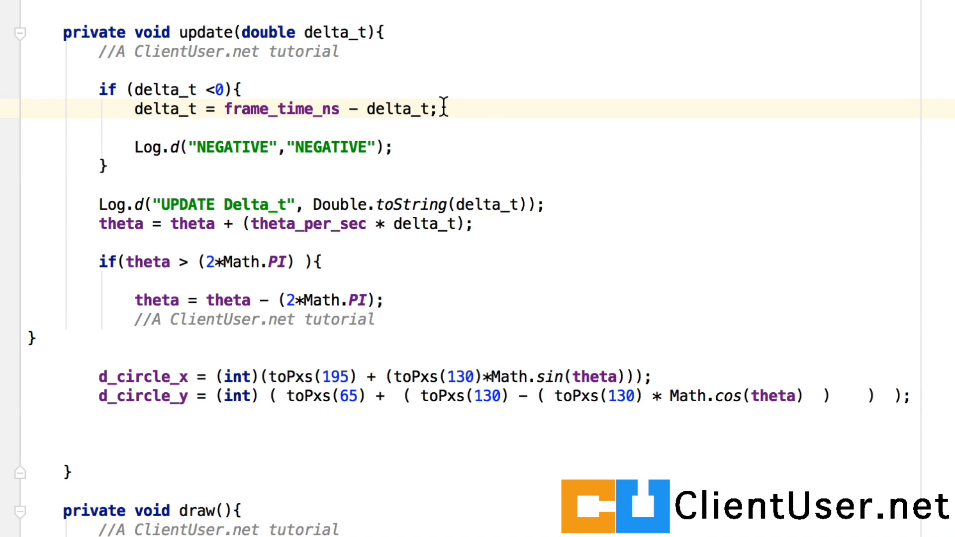